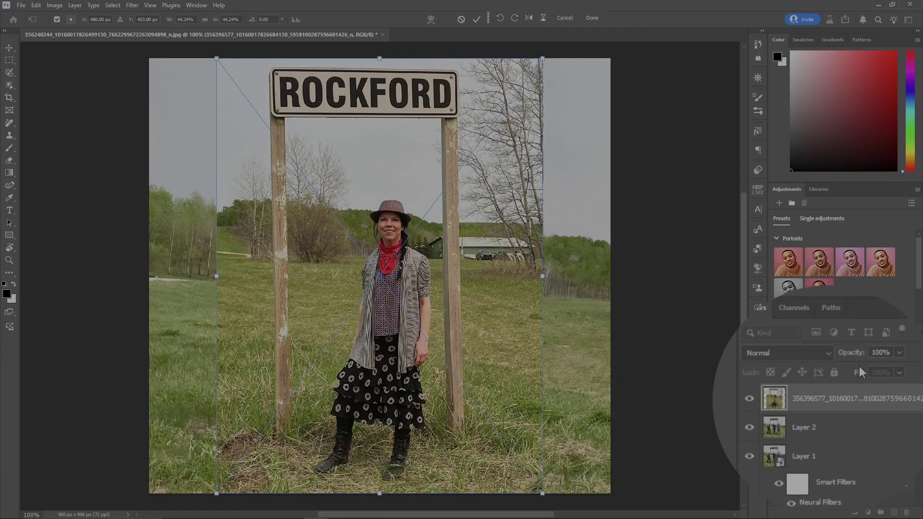
Set the placed photo to 50% opacity, scale it to about 41% and align its Rockford sign with the one beneath.
click(862, 368)
text(50)
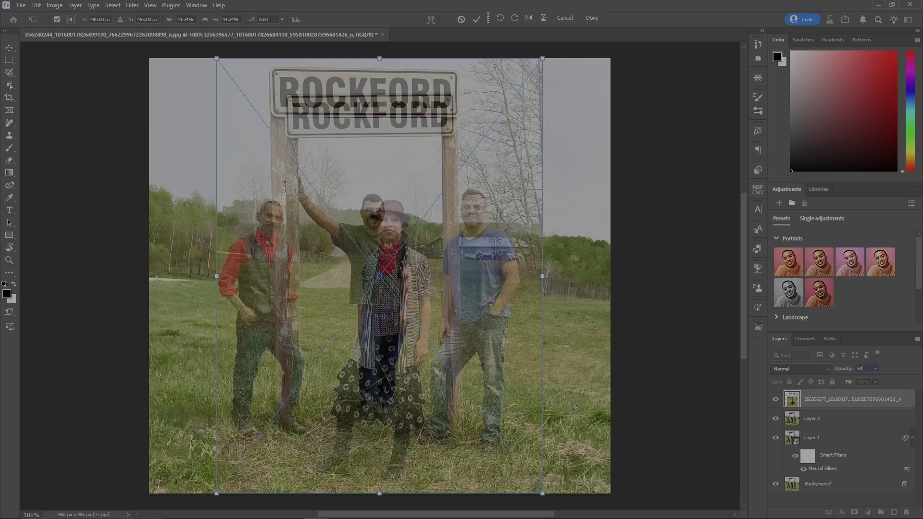
drag(425, 270, 424, 290)
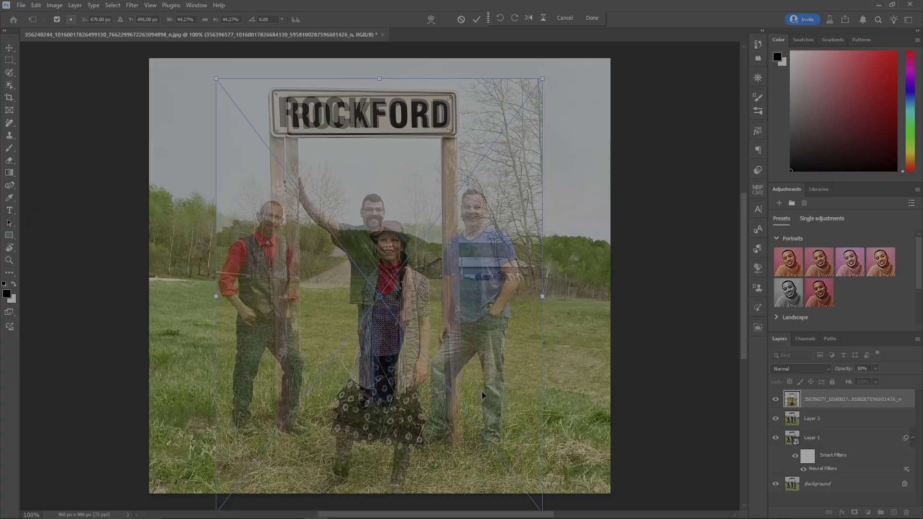
key(ctrl+minus)
drag(493, 435, 481, 427)
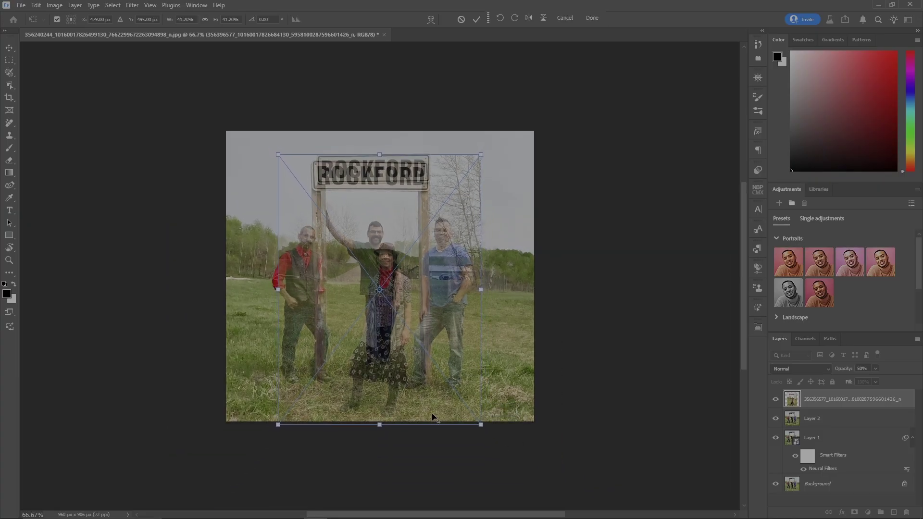
drag(420, 388, 425, 382)
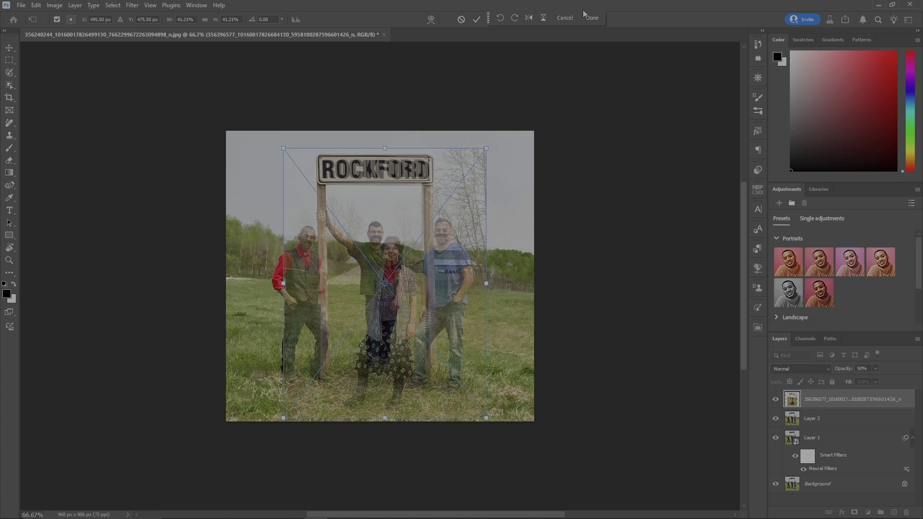
click(594, 21)
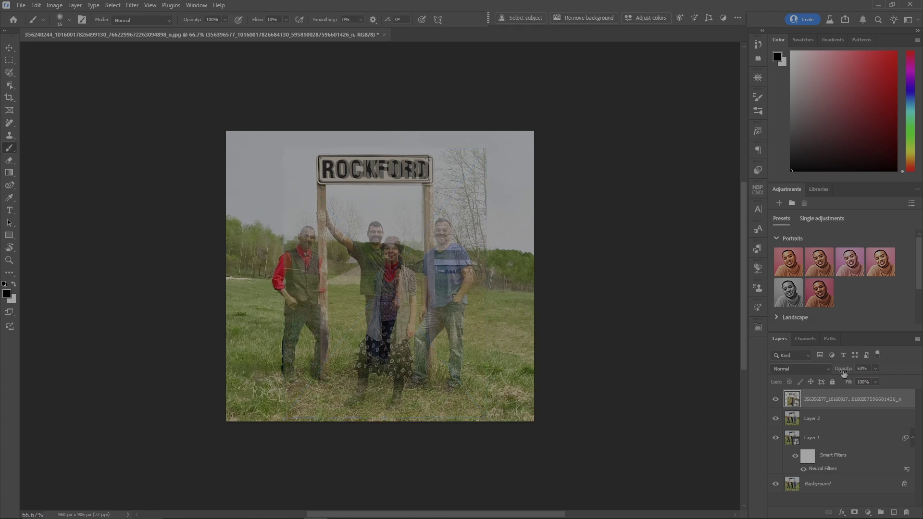
Restore the placed photo's opacity to 100% and remove its background so only the woman remains.
drag(843, 372, 917, 371)
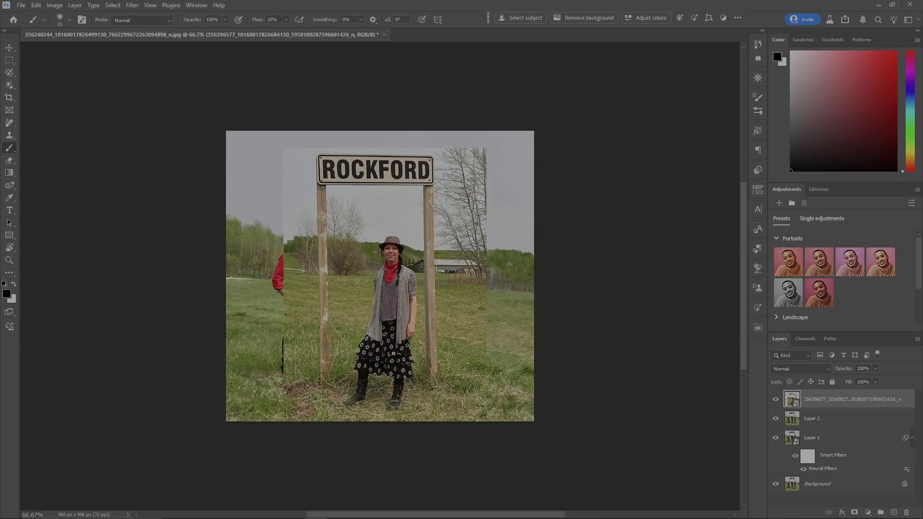
scroll(397, 358, up, 3)
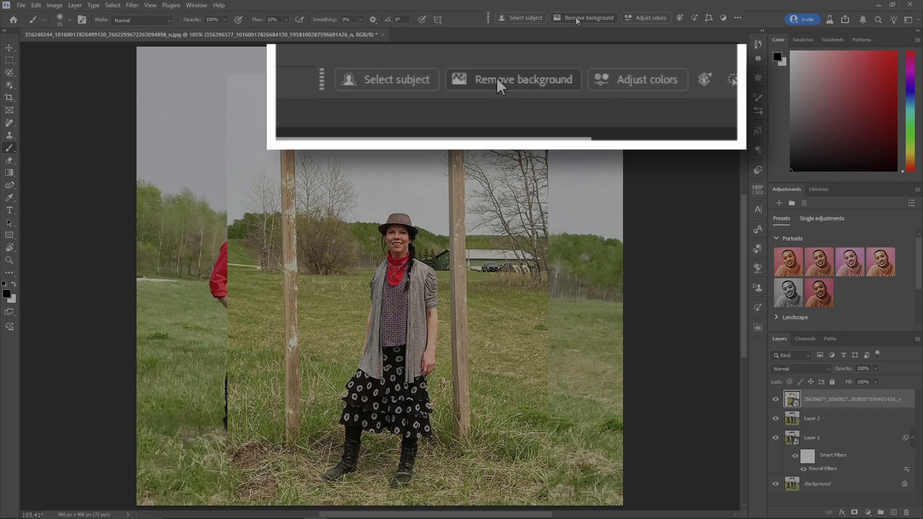
click(576, 19)
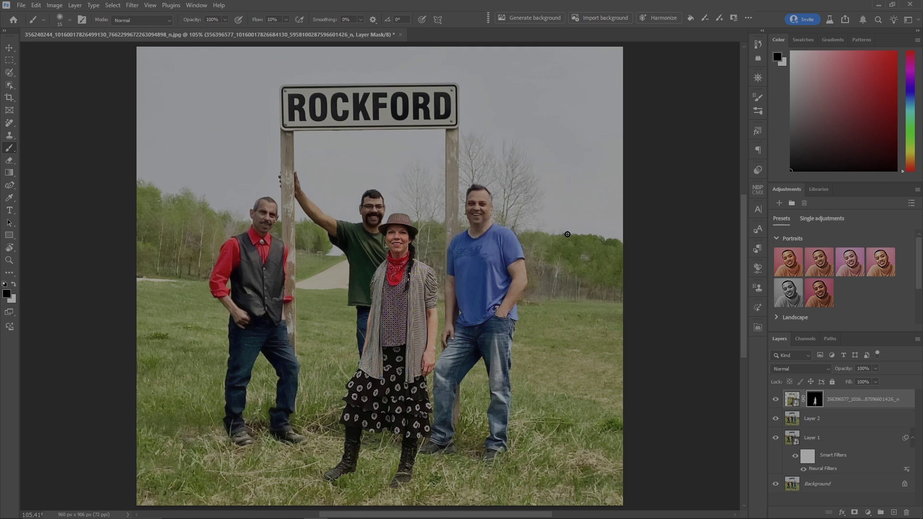
Harmonize the cut-out woman's layer with the group photo, working on its image rather than its mask.
click(650, 19)
click(791, 399)
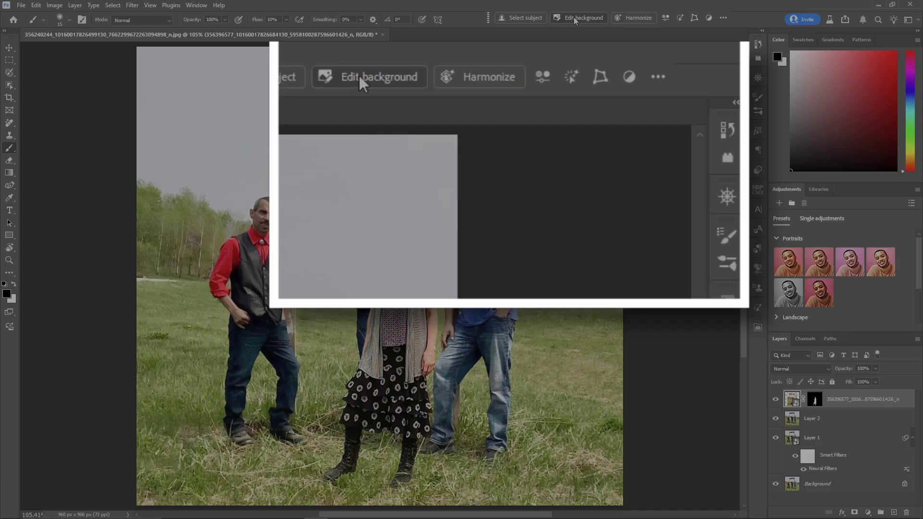
click(626, 20)
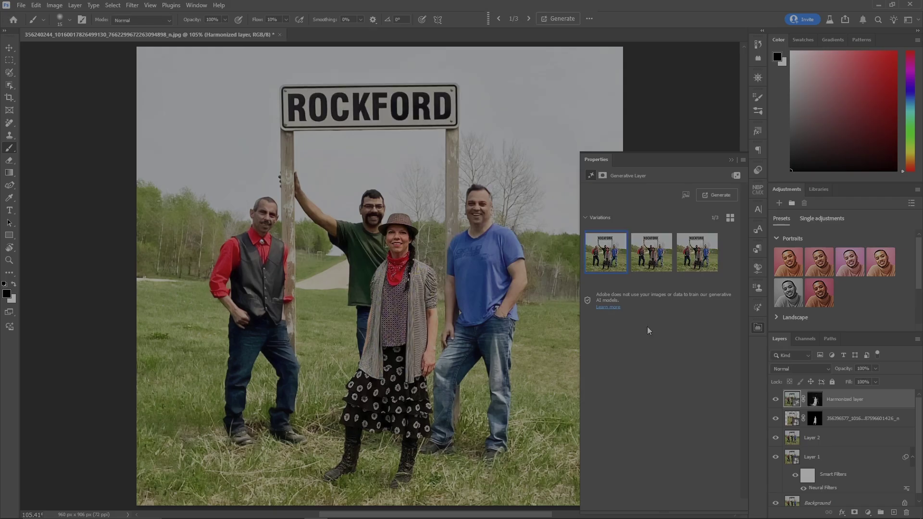
Compare the three harmonized variations, including close up around the woman's boots, and choose the second one.
mouse_move(609, 257)
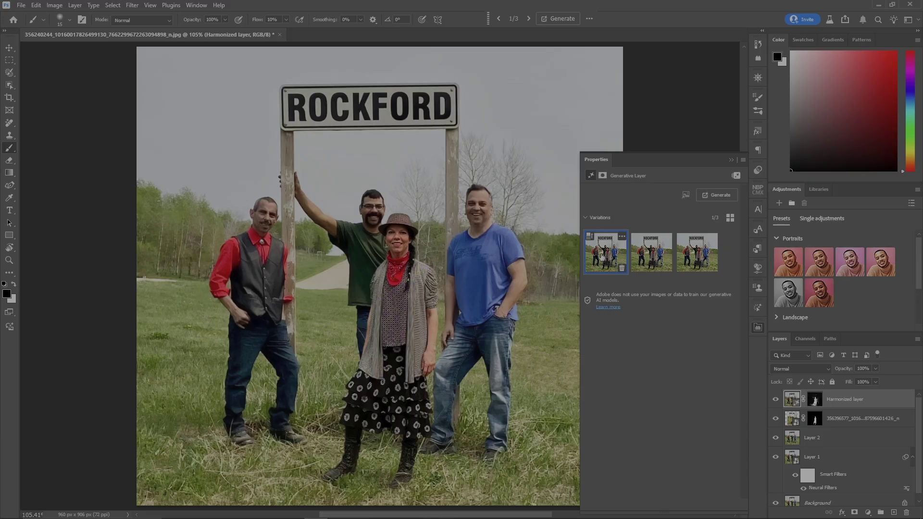
click(654, 258)
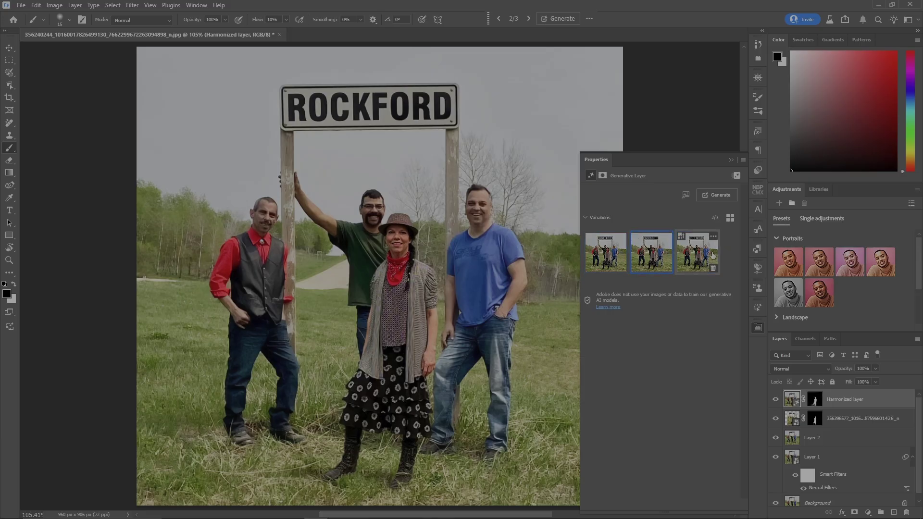
click(694, 257)
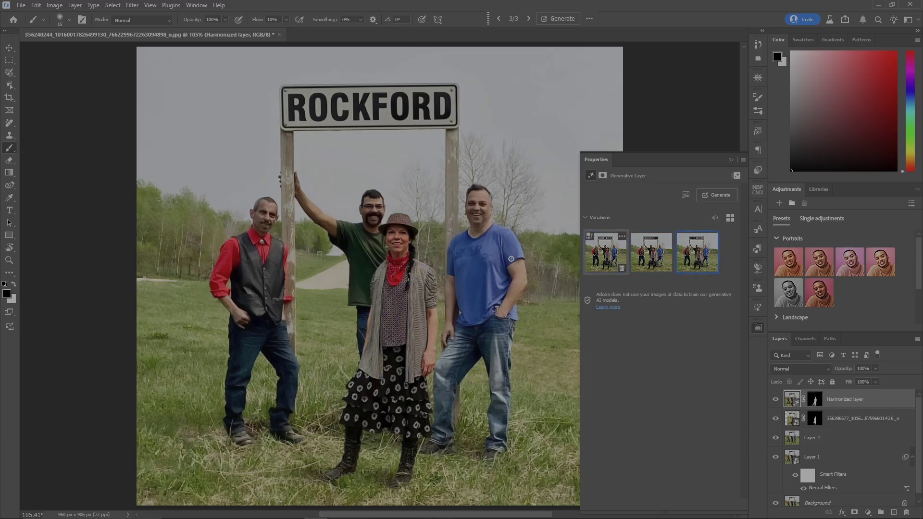
click(597, 256)
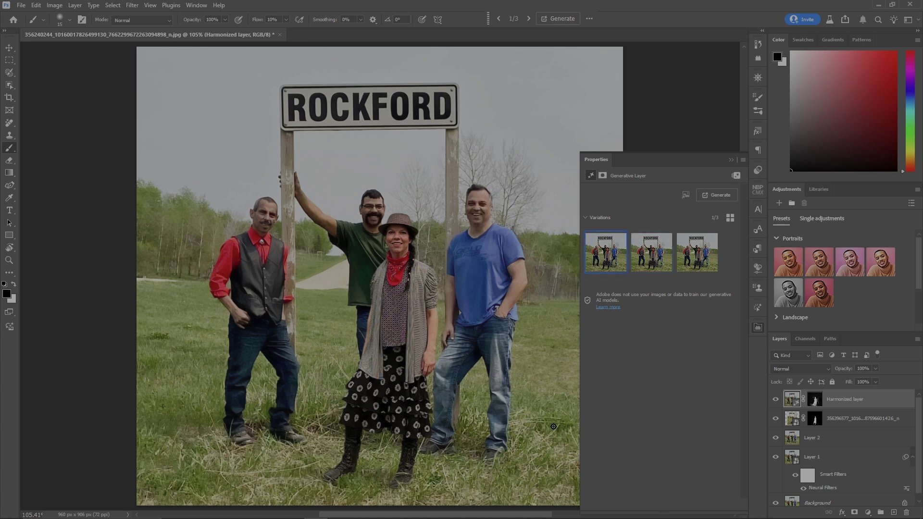
scroll(446, 468, up, 3)
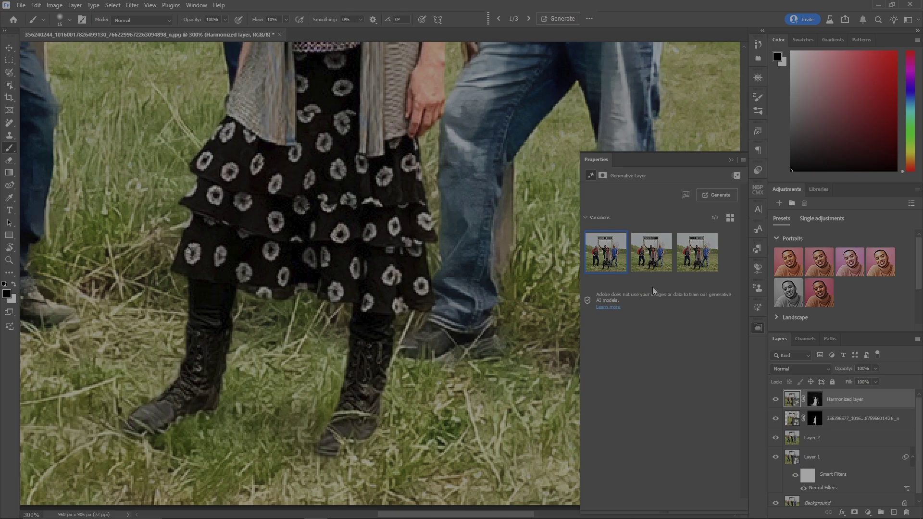
click(650, 257)
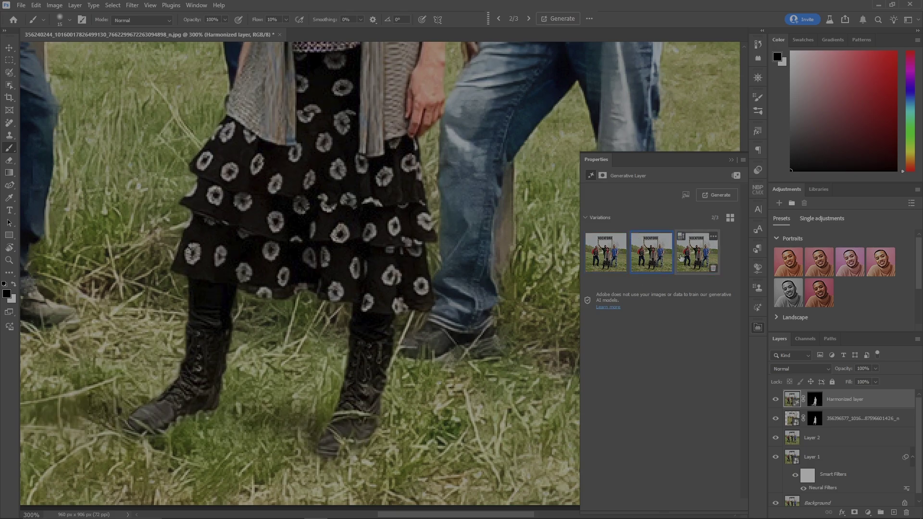
mouse_move(653, 259)
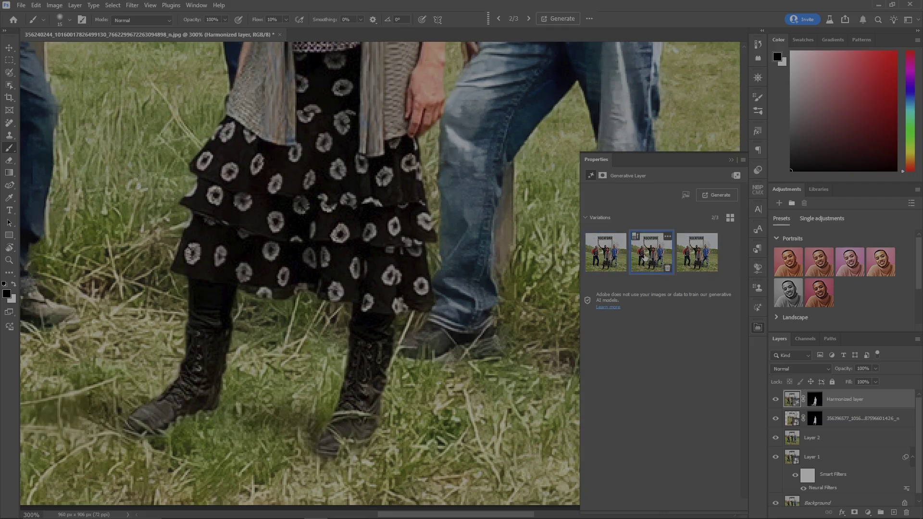
click(587, 263)
click(652, 261)
click(731, 161)
key(ctrl+0)
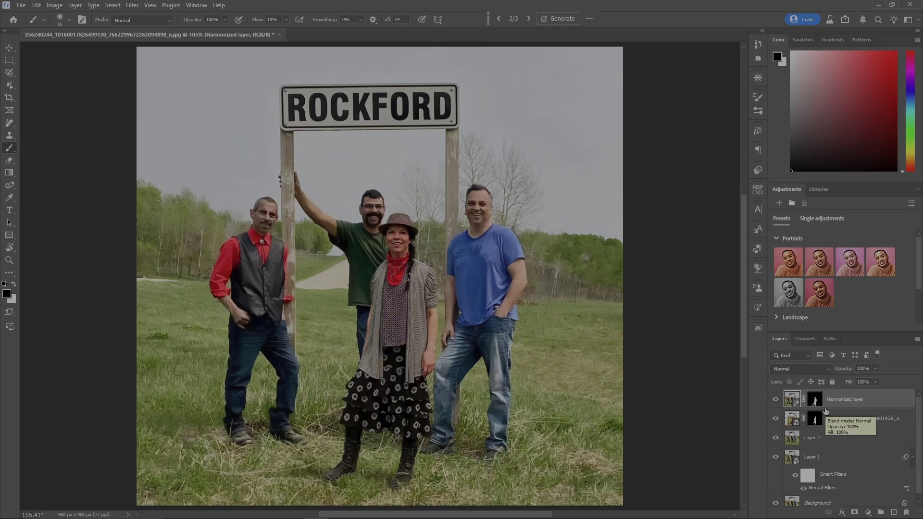
Stamp all visible layers into a new top layer and hide the three layers directly beneath it for a before-and-after comparison.
key(ctrl+shift+alt+e)
click(775, 418)
click(775, 437)
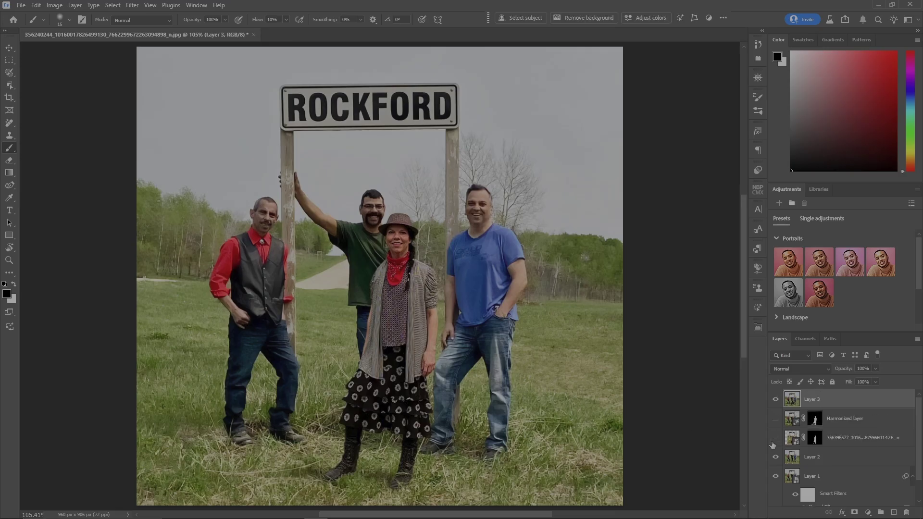
click(775, 456)
click(775, 398)
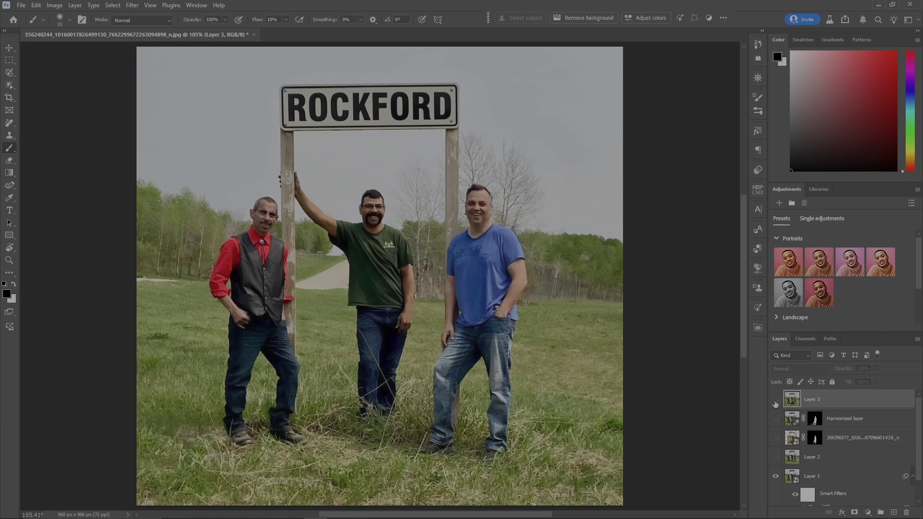
click(775, 399)
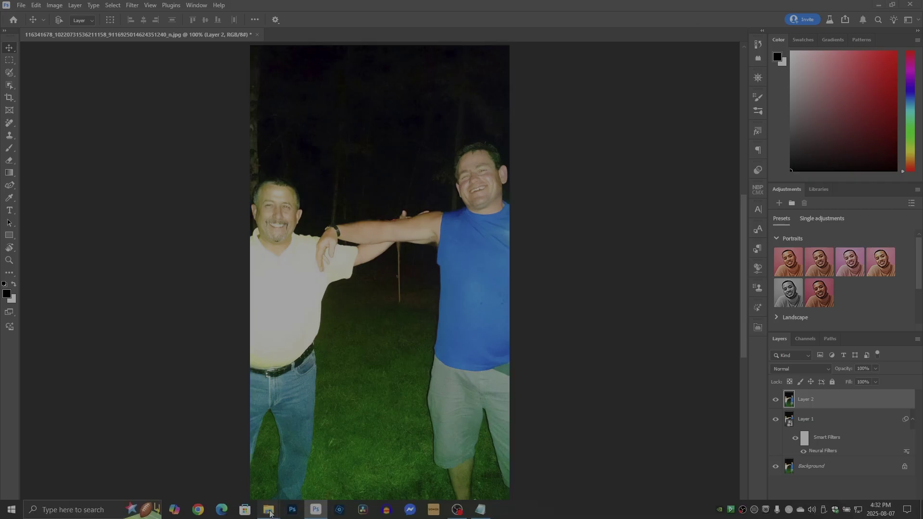
Place the riverside photo of the man in sunglasses from File Explorer into the night picture and remove its background.
mouse_move(269, 510)
click(241, 477)
drag(308, 139, 591, 405)
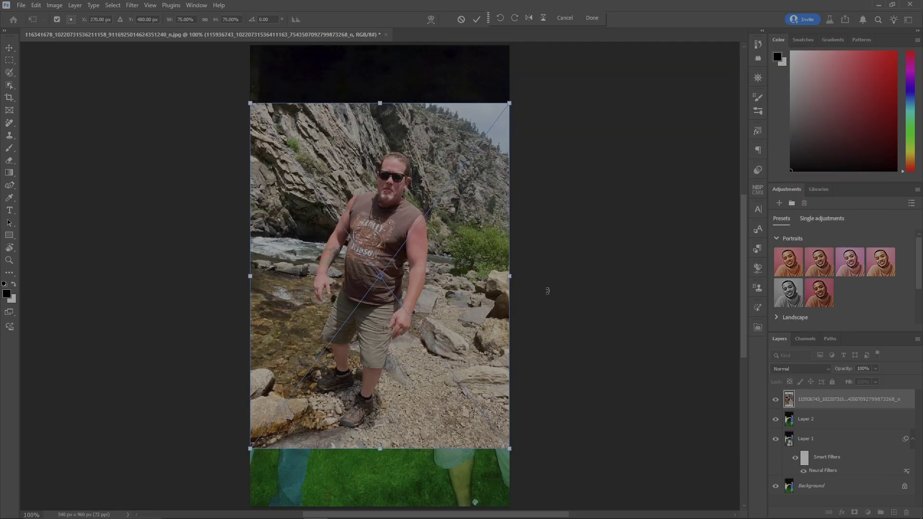
drag(443, 123, 448, 167)
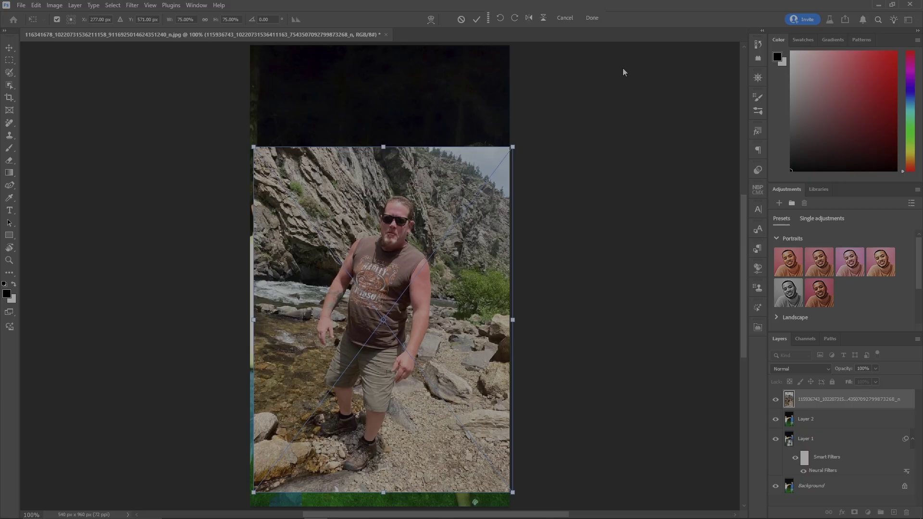
key(Return)
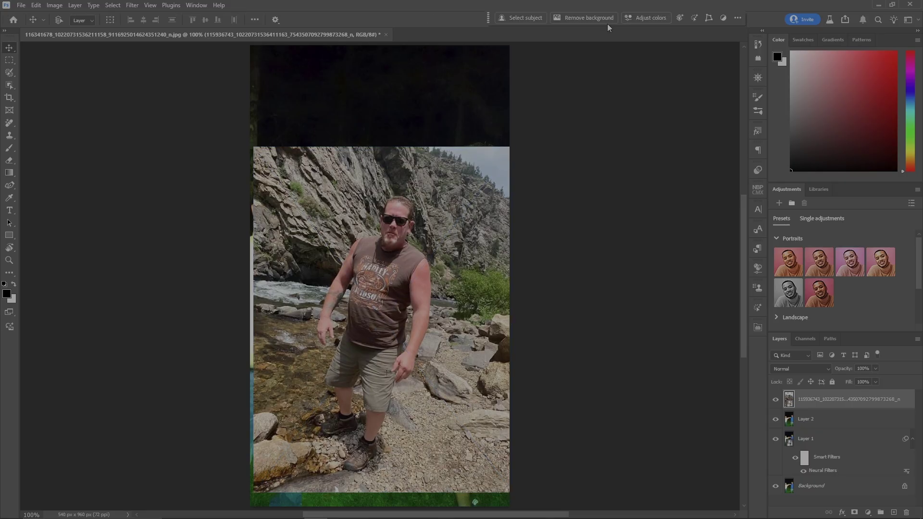
click(580, 17)
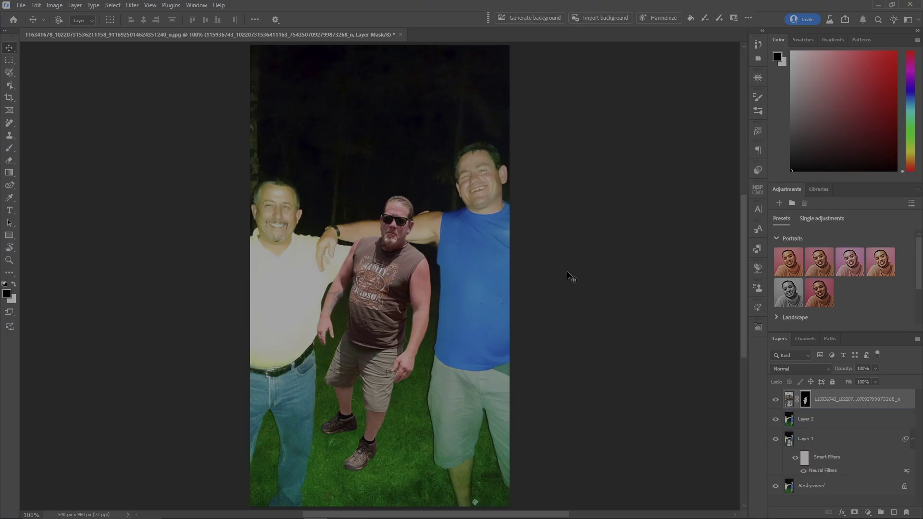
Rotate the cut-out man by about -9°, enlarge him to about 140% and position him between the two other men.
key(ctrl+t)
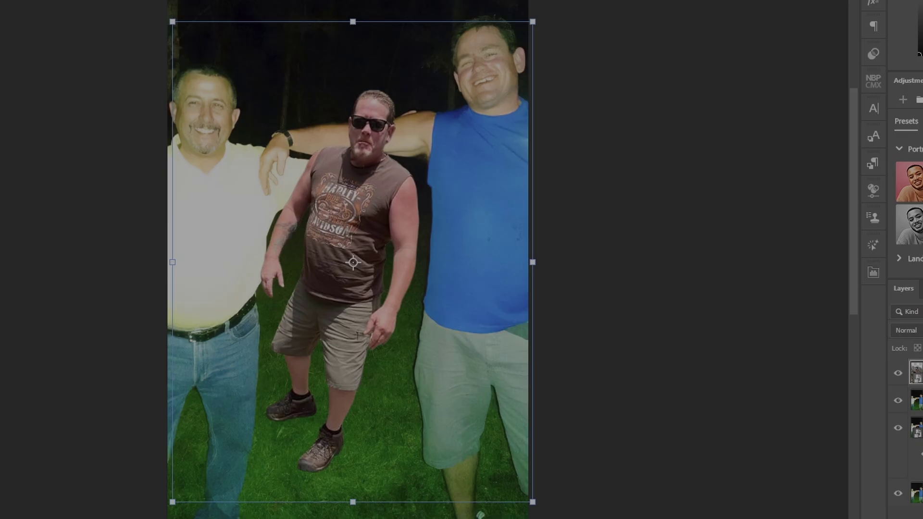
drag(557, 509, 618, 496)
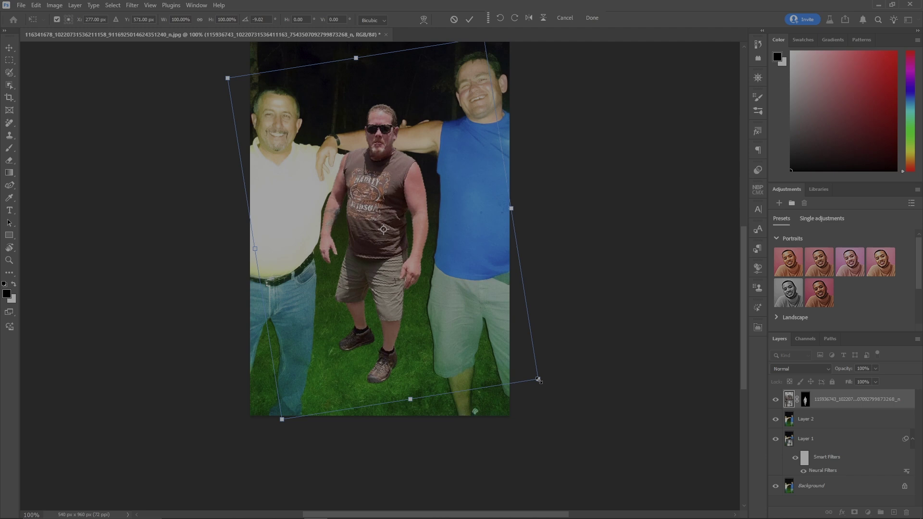
drag(538, 380, 574, 433)
mouse_move(385, 222)
mouse_down()
mouse_move(394, 227)
mouse_move(385, 248)
mouse_move(285, 242)
mouse_move(482, 208)
mouse_move(395, 234)
mouse_up()
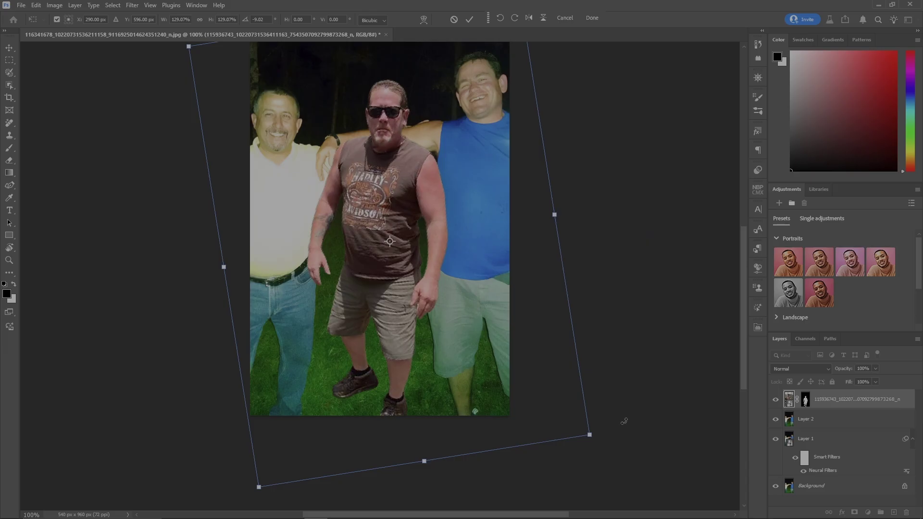
drag(589, 435, 606, 450)
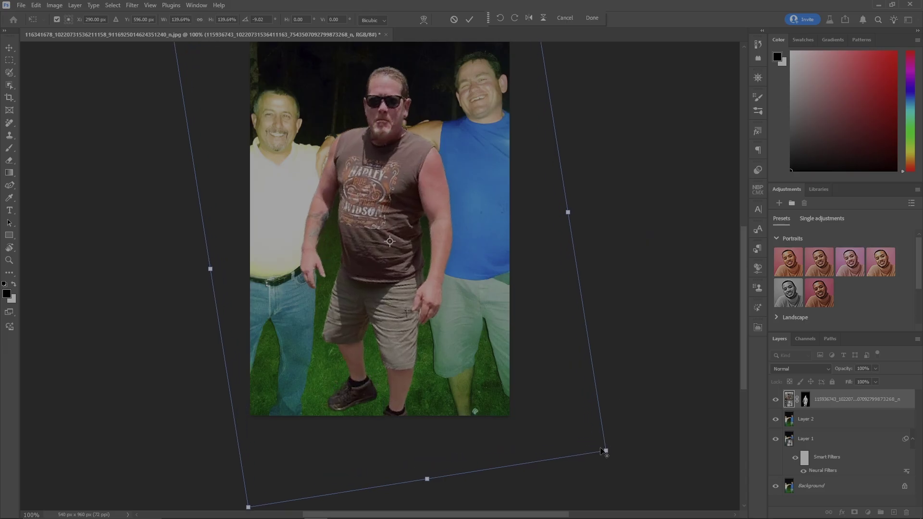
mouse_move(468, 340)
mouse_down()
mouse_move(414, 368)
mouse_move(358, 356)
mouse_move(572, 309)
mouse_move(471, 364)
mouse_move(468, 357)
mouse_up()
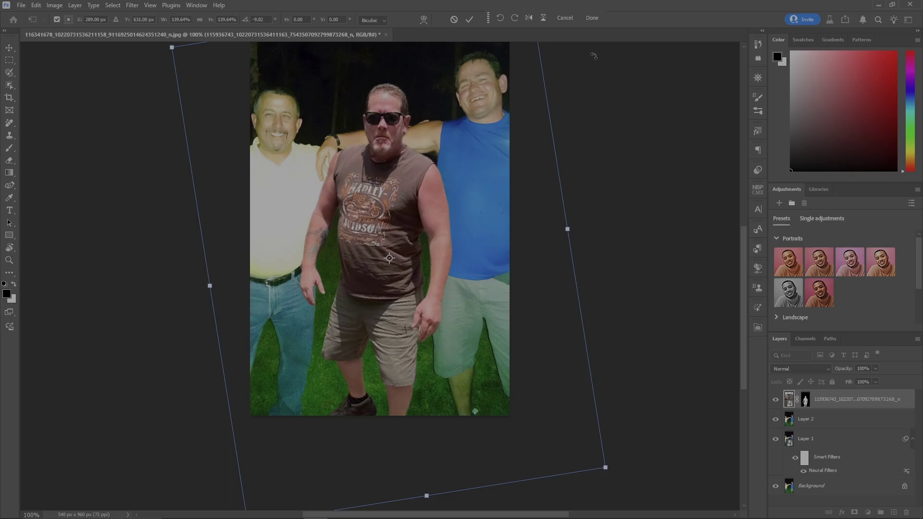
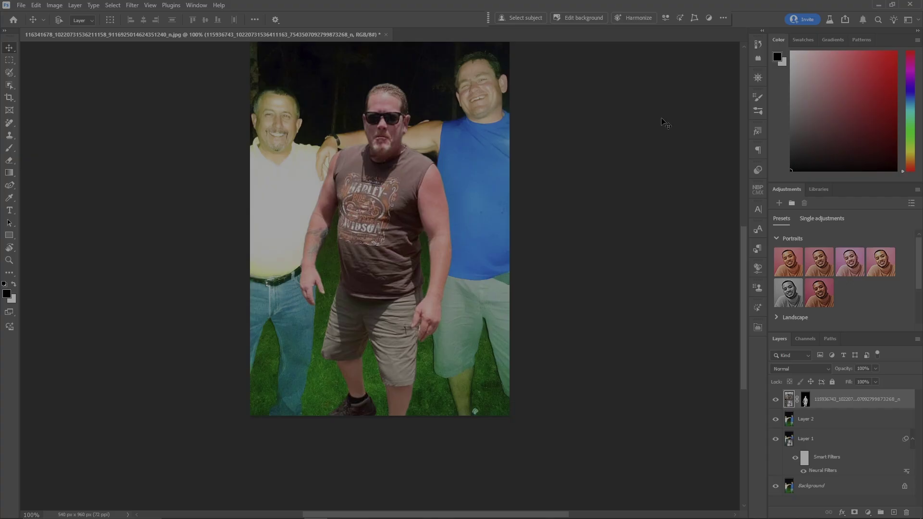
Harmonize the cut-out man with the night photo, compare the three variations and choose the first one.
click(634, 18)
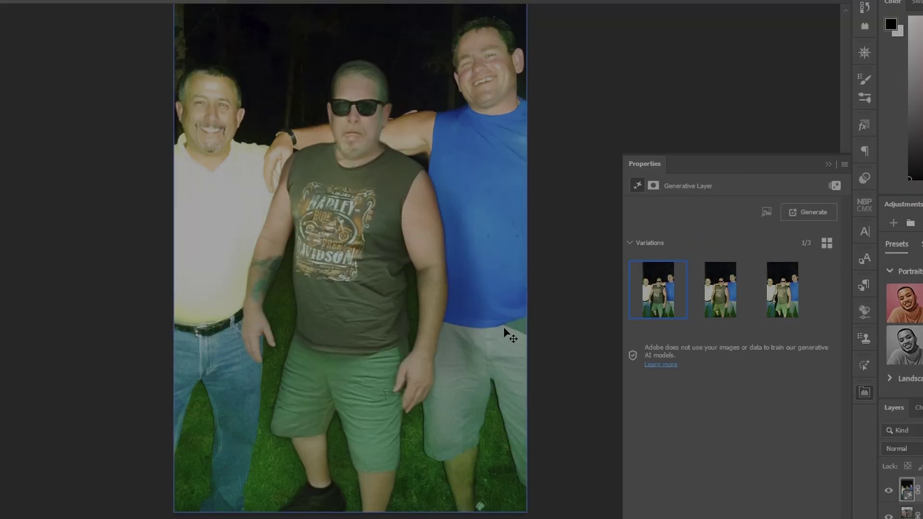
click(730, 301)
mouse_move(771, 303)
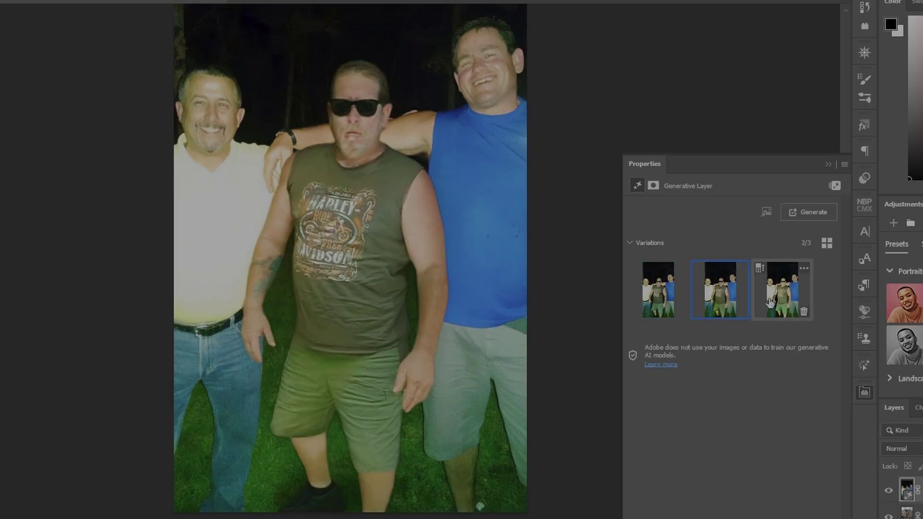
click(804, 307)
mouse_move(708, 312)
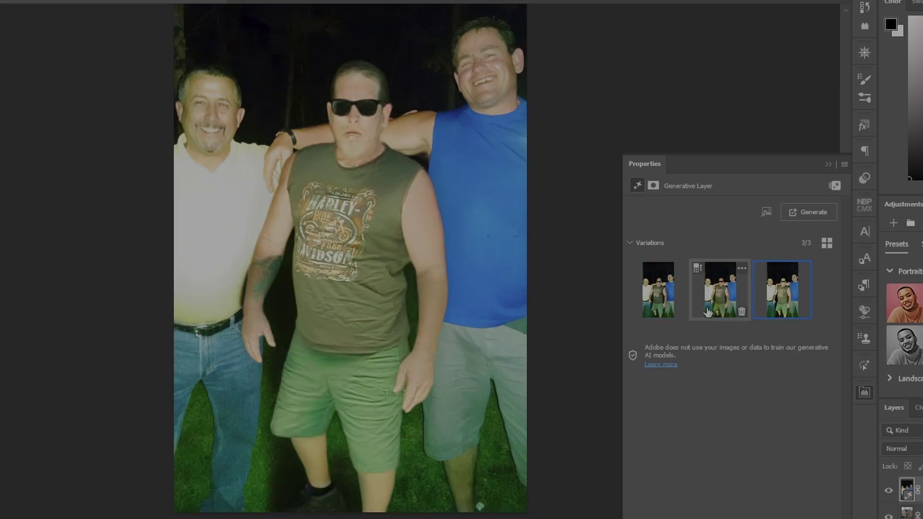
mouse_move(656, 302)
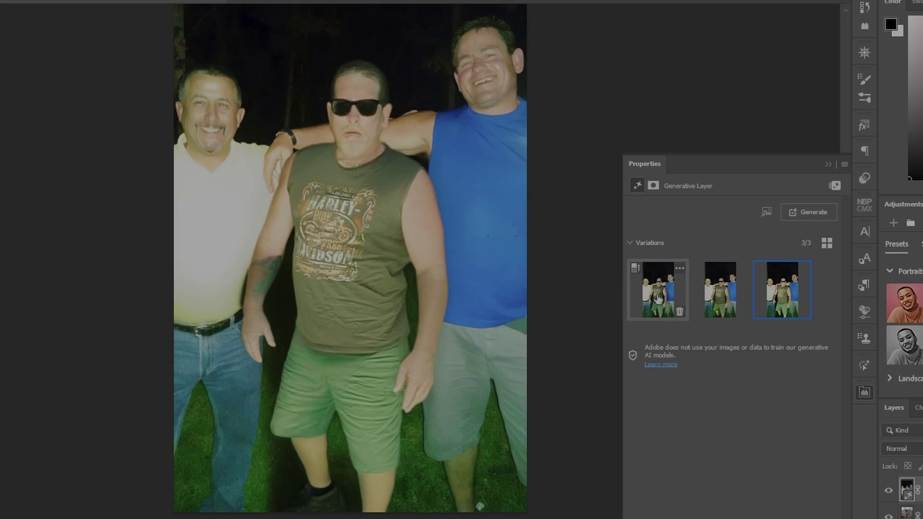
click(663, 297)
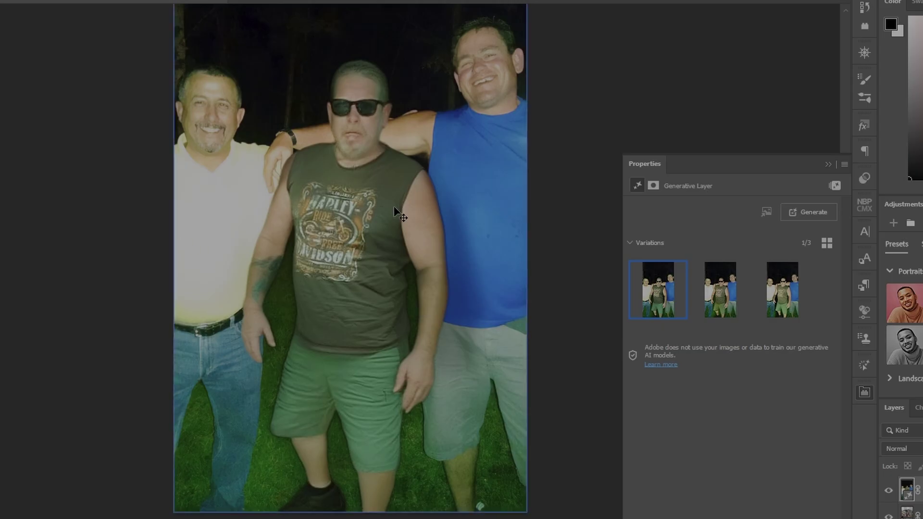
click(710, 301)
click(778, 306)
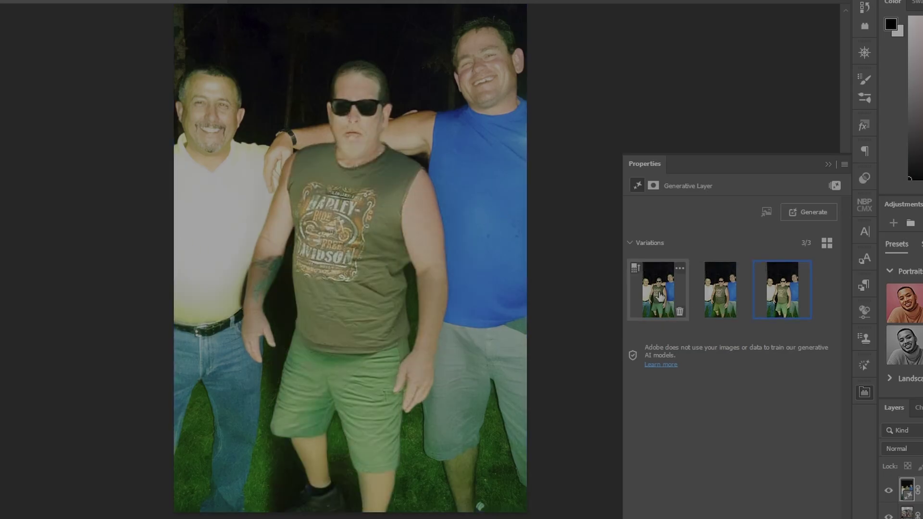
click(660, 297)
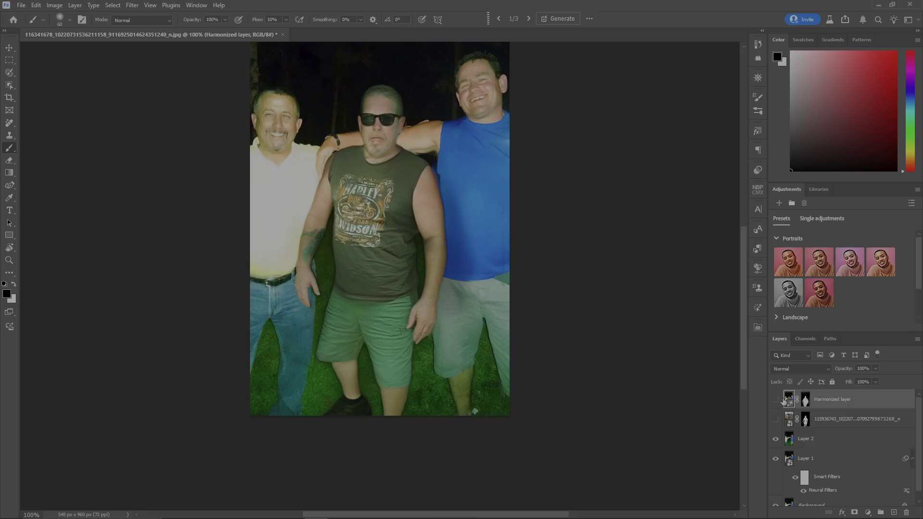
Hide the harmonized layer and select the hand resting on the white-shirted man's shoulder with the Object Selection tool in Lasso mode.
click(775, 399)
click(9, 86)
right_click(9, 85)
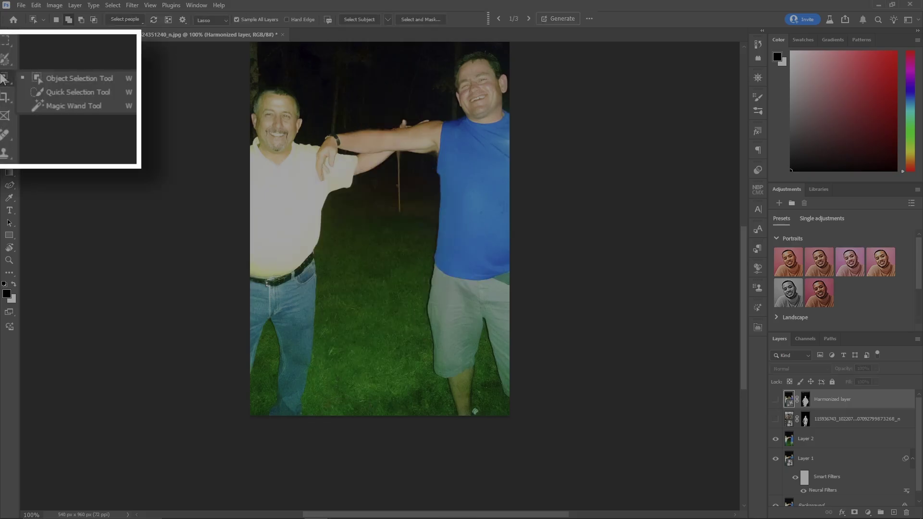
click(58, 87)
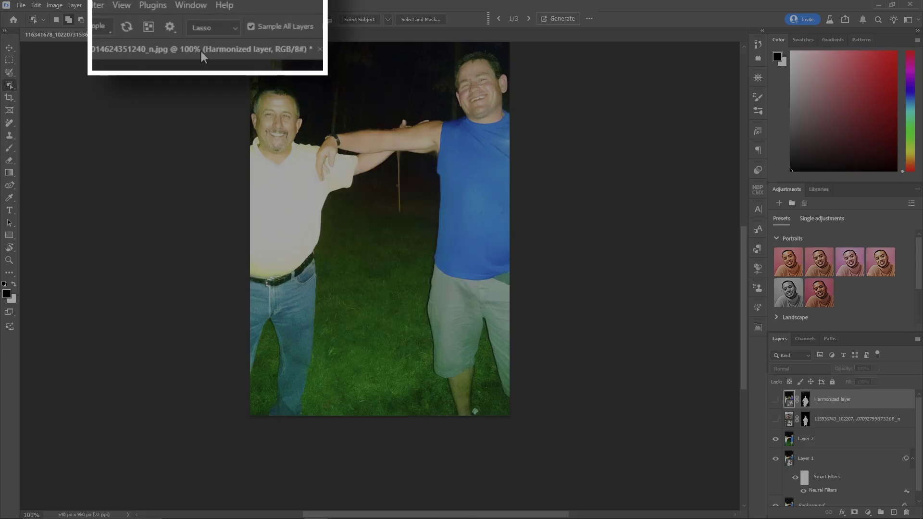
mouse_move(342, 124)
mouse_down()
mouse_move(316, 134)
mouse_move(306, 167)
mouse_move(336, 187)
mouse_move(339, 124)
mouse_move(353, 160)
mouse_up()
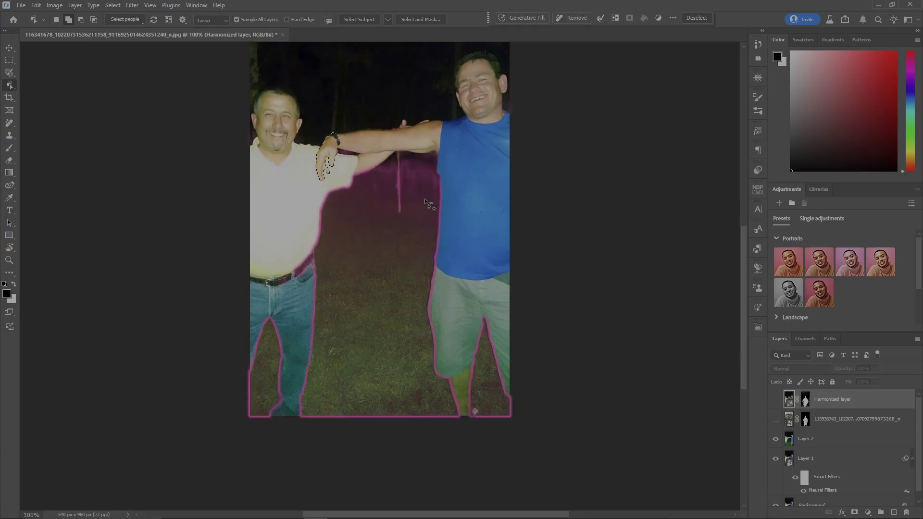
Show the harmonized layer again and ready the Brush tool on its layer mask.
click(776, 399)
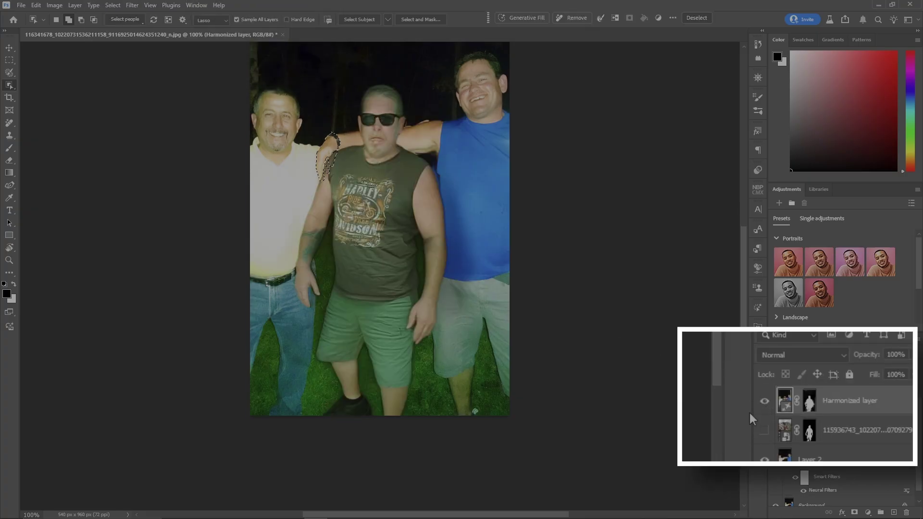
click(806, 400)
key(b)
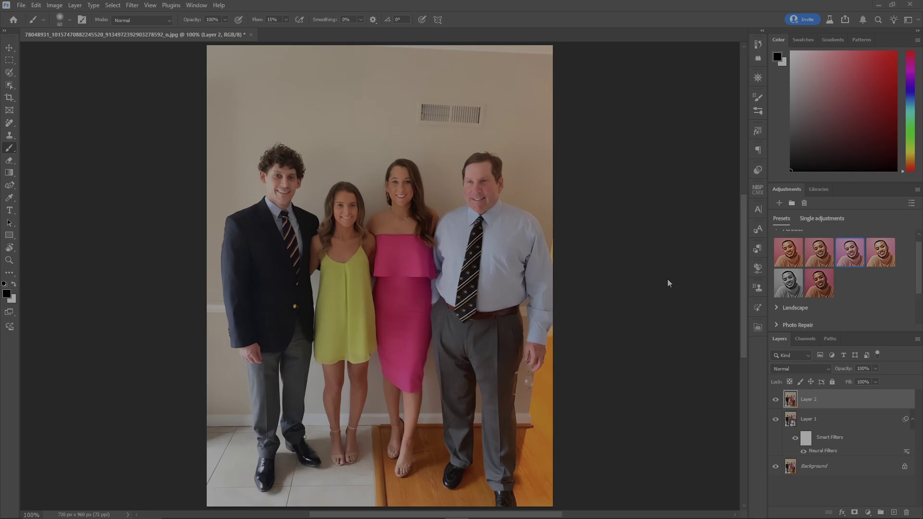
Extend the crop frame of the four-person family photo on both sides and below the feet, to about 998 × 998 px.
key(c)
drag(207, 280, 148, 284)
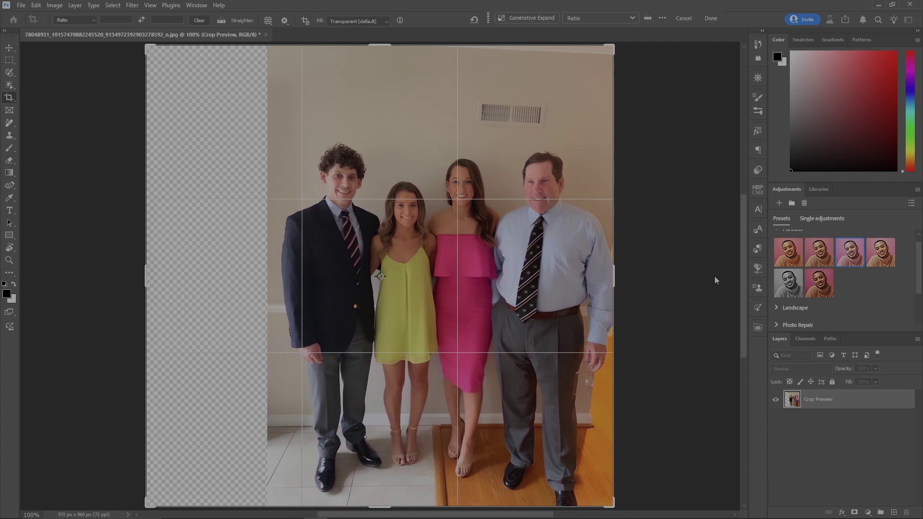
drag(631, 278, 691, 283)
drag(408, 506, 412, 457)
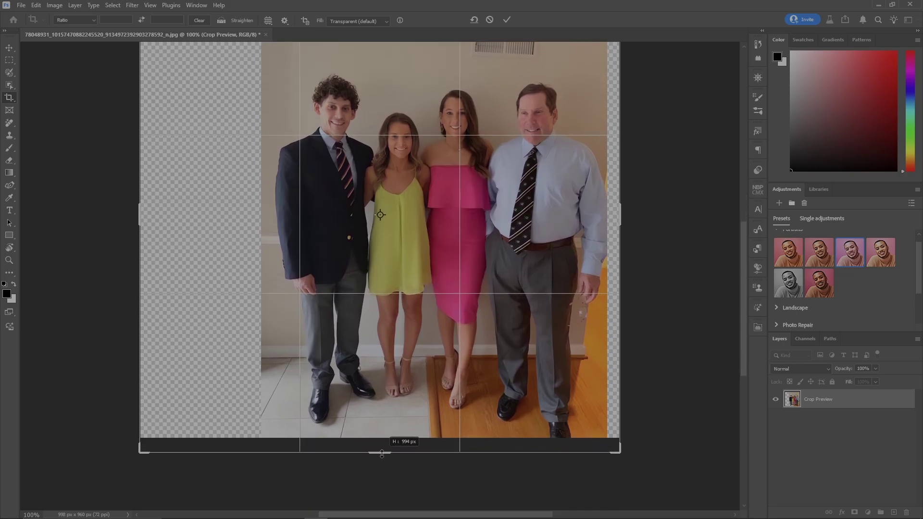
key(ctrl+z)
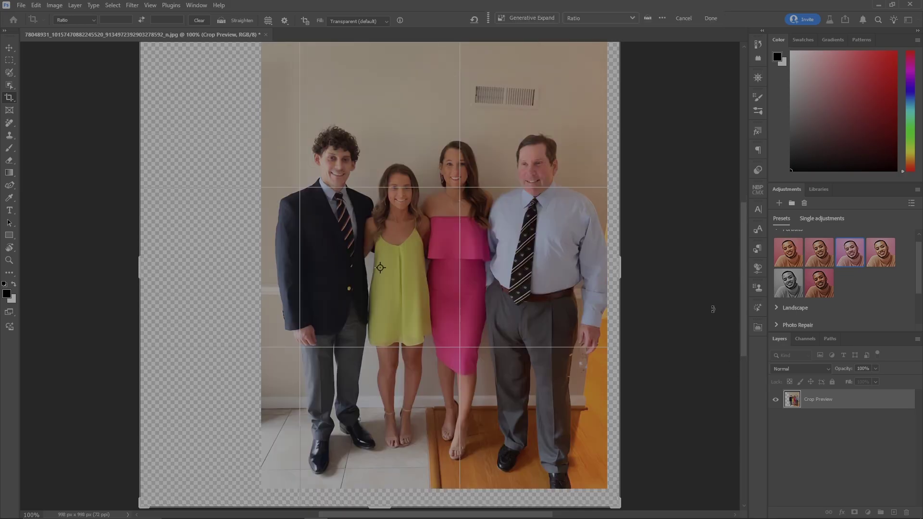
Set the crop fill to Generative Expand and generate the added areas without a prompt.
click(383, 21)
click(358, 31)
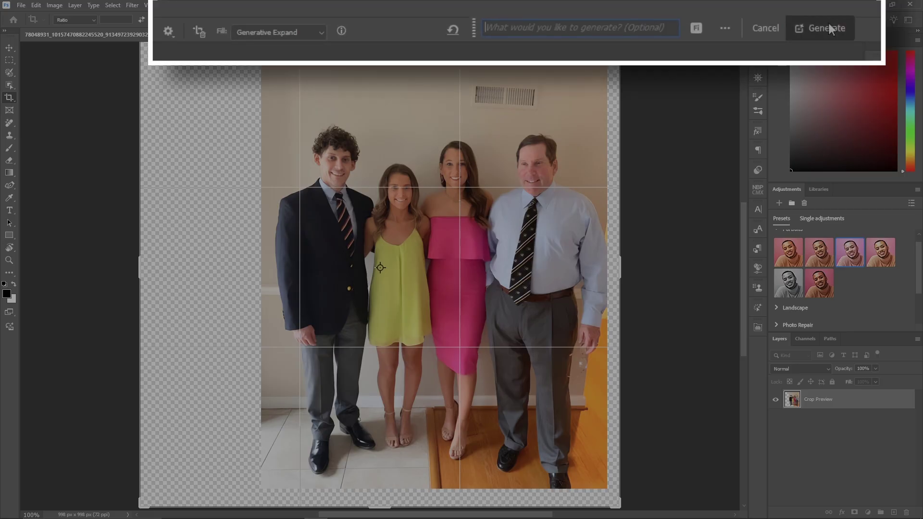
click(829, 25)
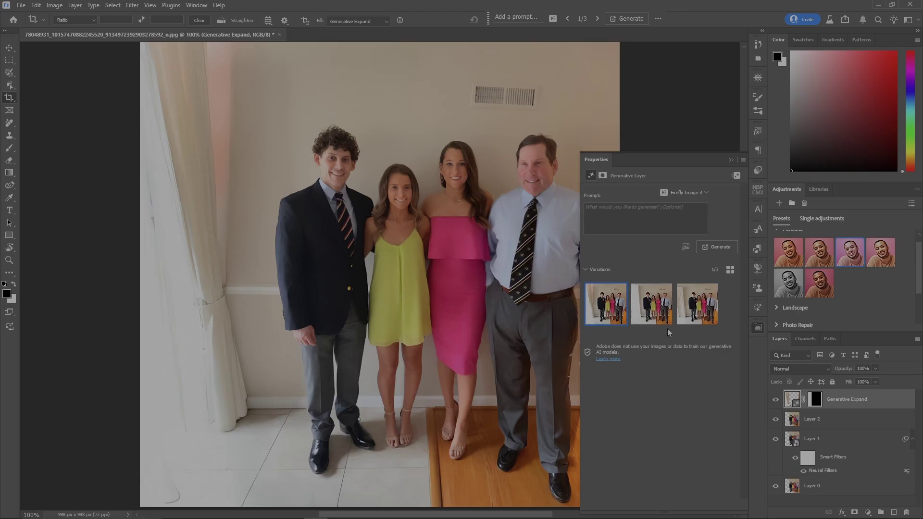
Compare the three expanded backgrounds, select the third one and view the available Firefly models.
scroll(481, 384, right, 5)
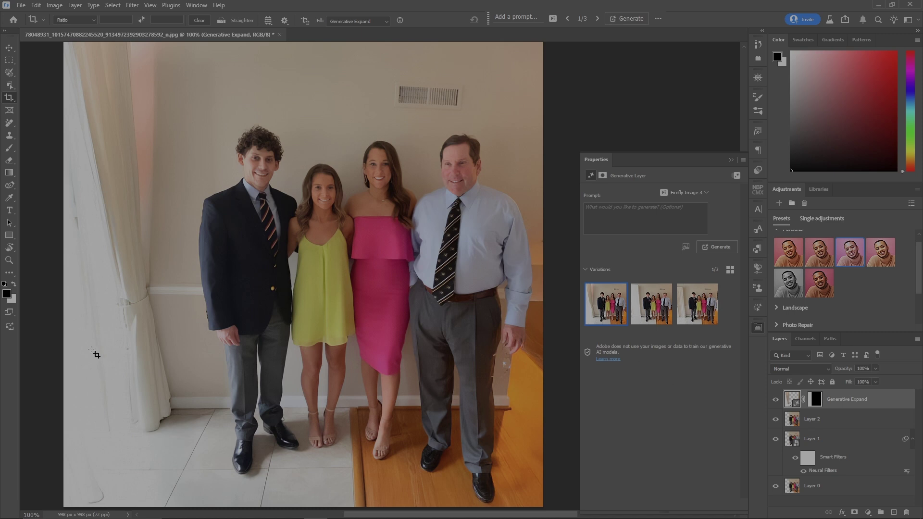
click(659, 308)
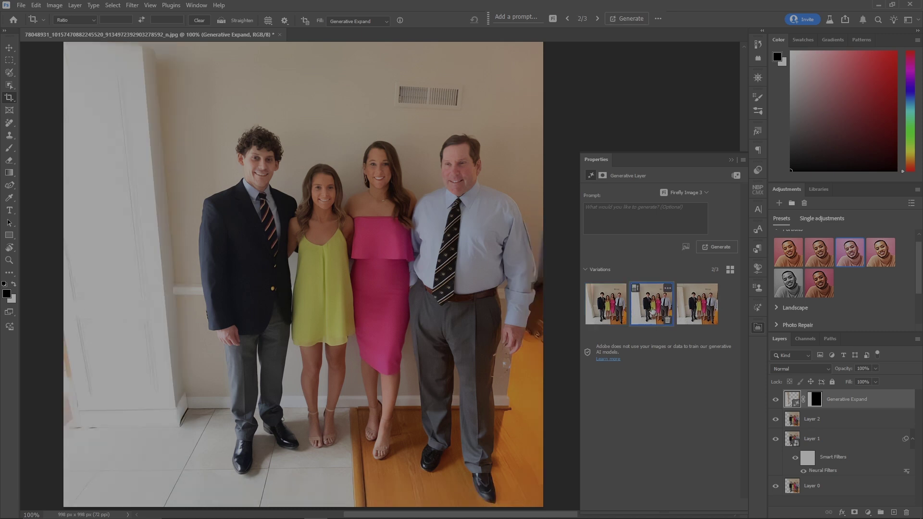
click(697, 313)
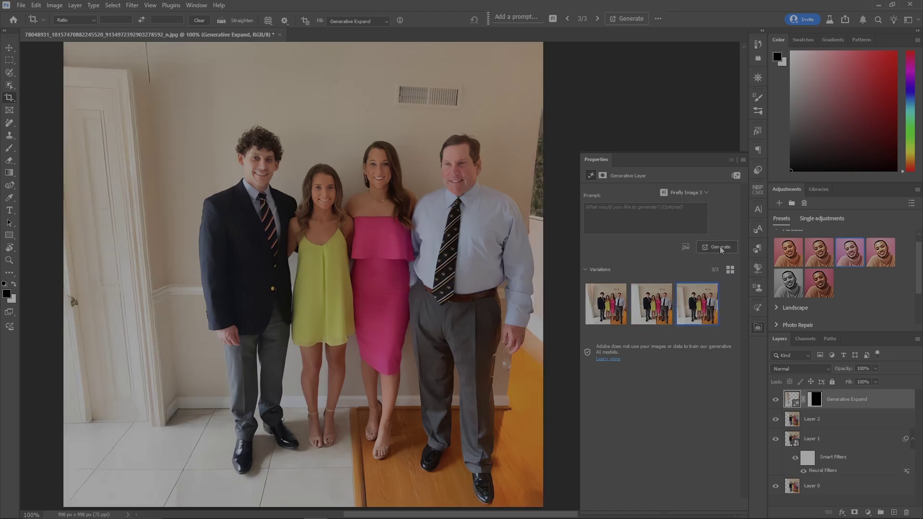
click(705, 192)
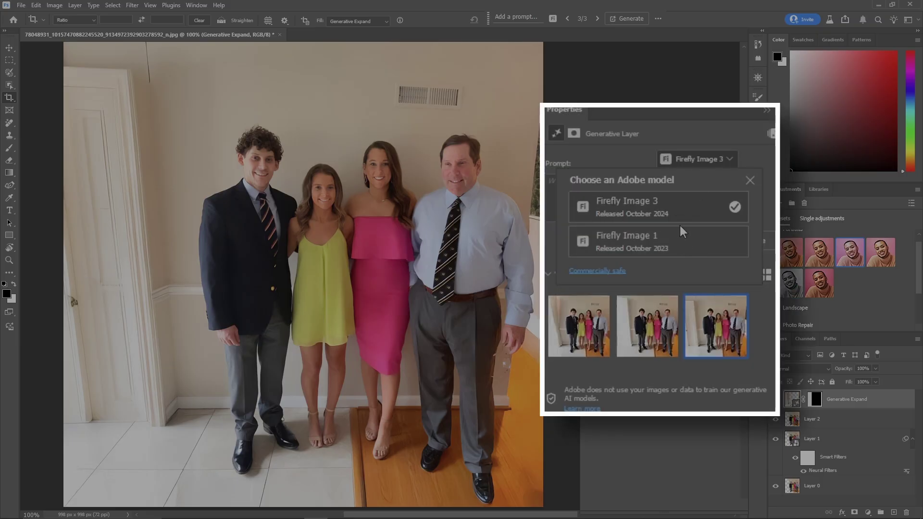
click(624, 155)
Generate more background variations similar to the third one.
mouse_move(689, 292)
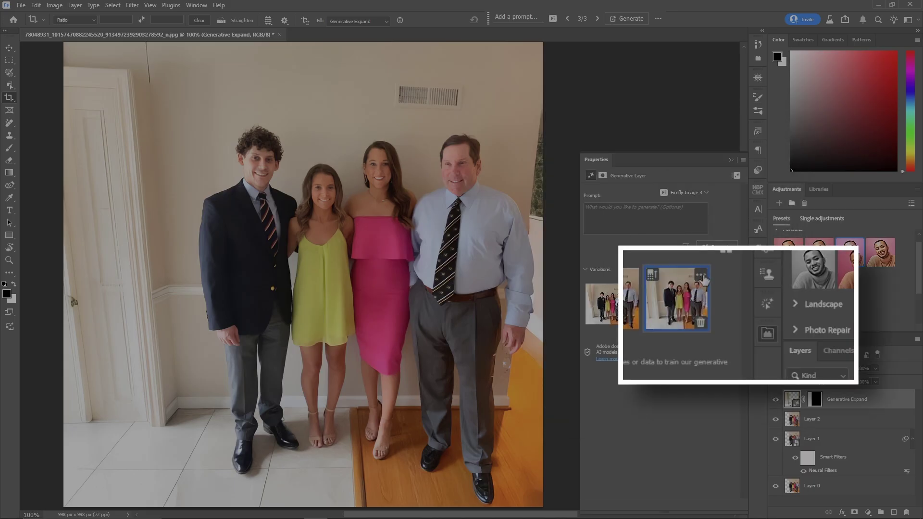
click(701, 278)
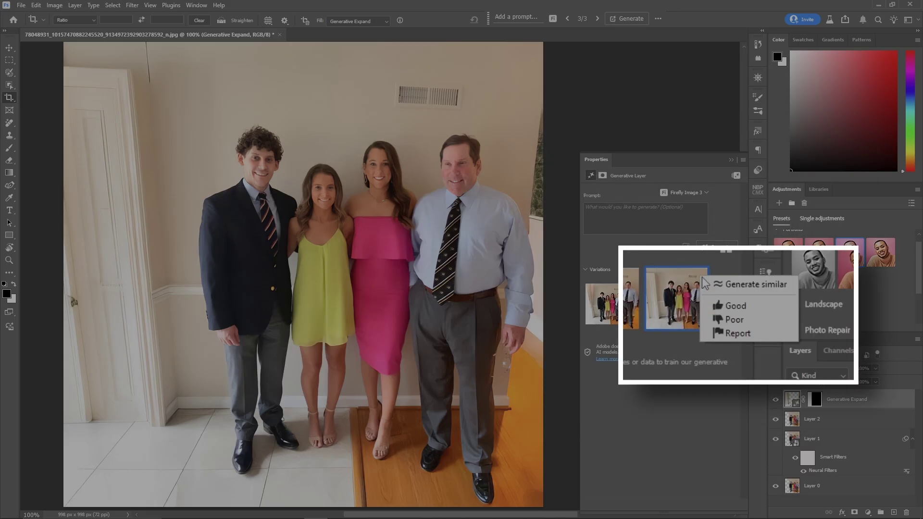
click(744, 286)
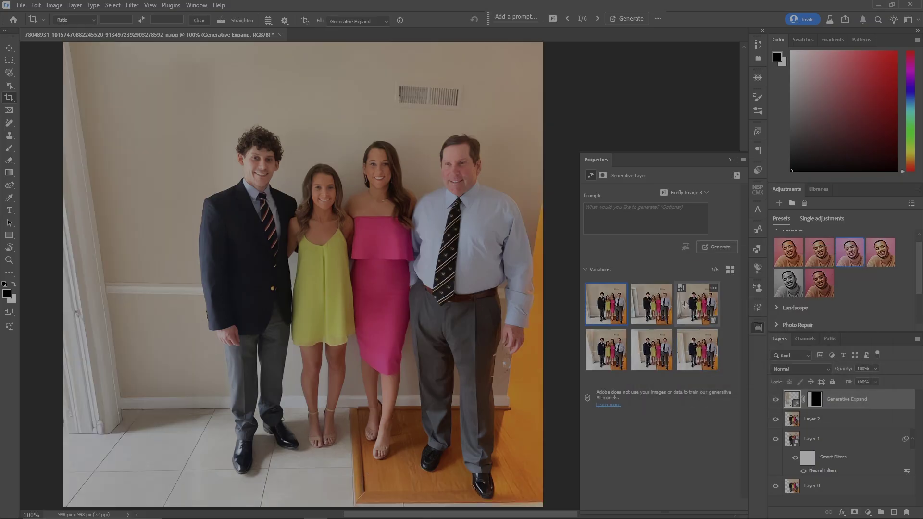
Compare the newly generated background variations and choose the first one.
click(647, 309)
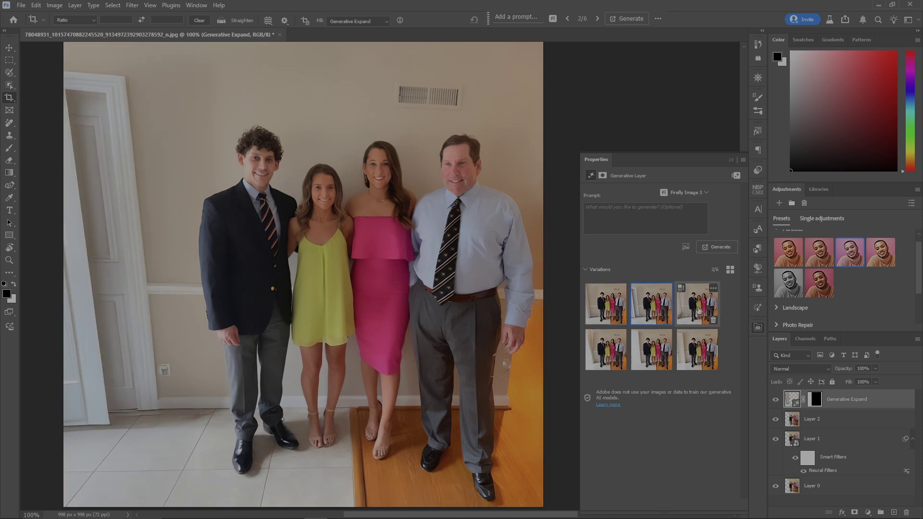
click(696, 314)
click(598, 310)
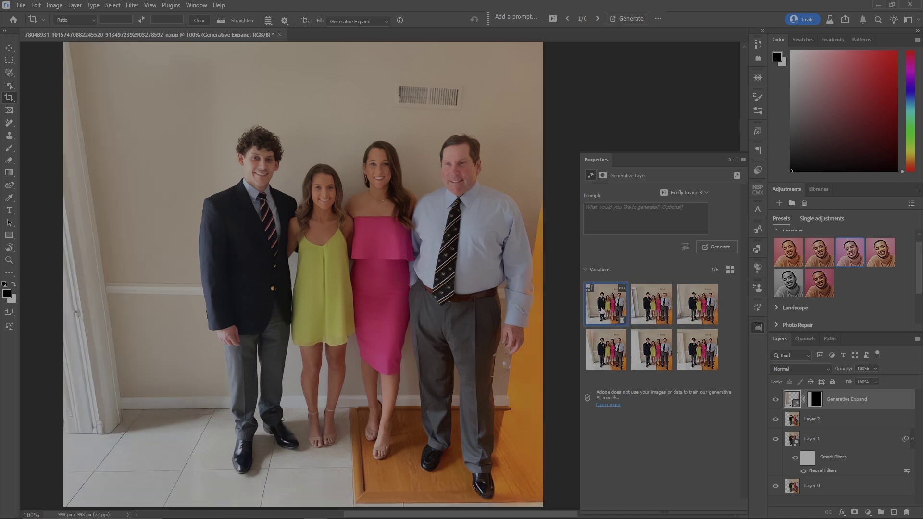
Delete the five unused background variations, keeping only the selected first one, and close the layer's properties.
mouse_move(622, 369)
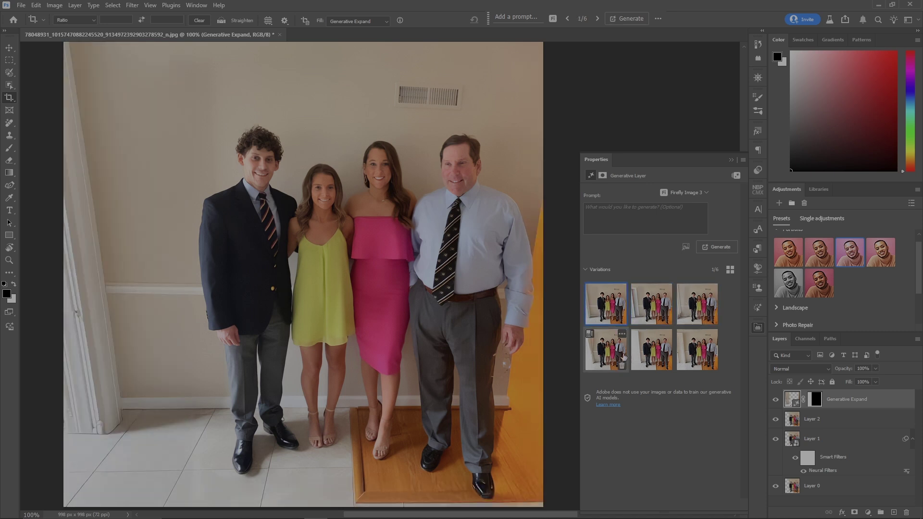
mouse_move(607, 309)
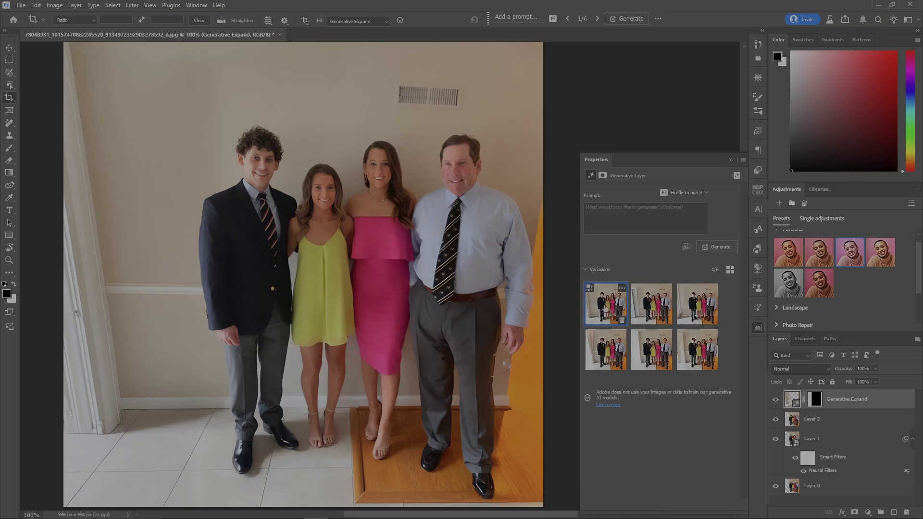
click(622, 367)
click(622, 366)
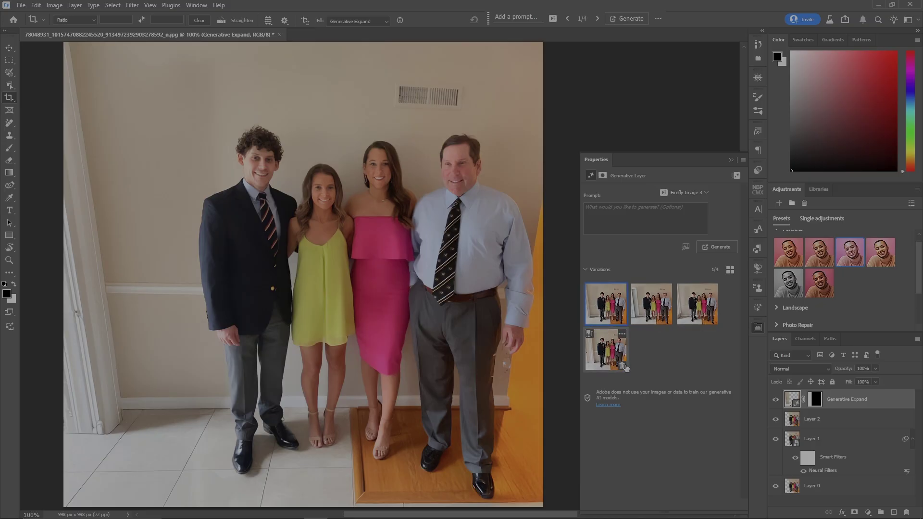
click(622, 367)
click(714, 321)
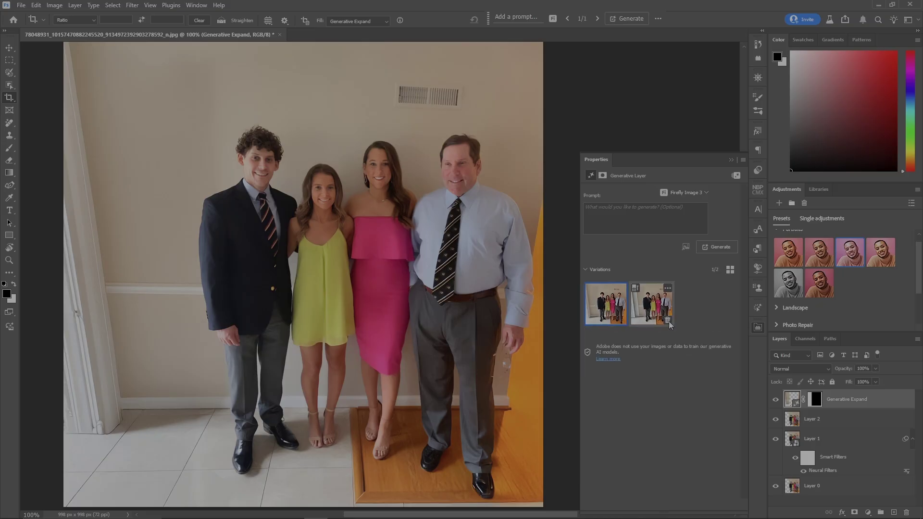
click(668, 321)
click(618, 282)
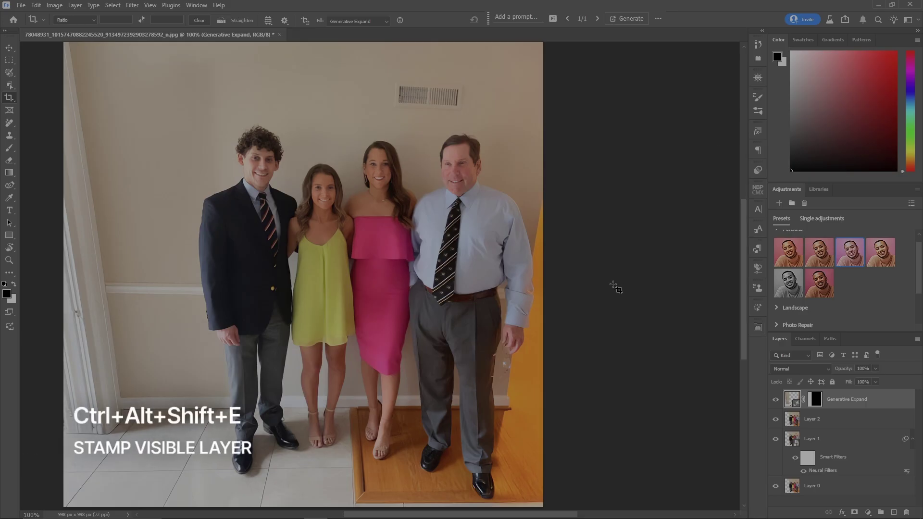
Stamp all visible layers into a new layer and place the photo of the woman in the black dress from File Explorer above it.
key(ctrl+alt+shift+e)
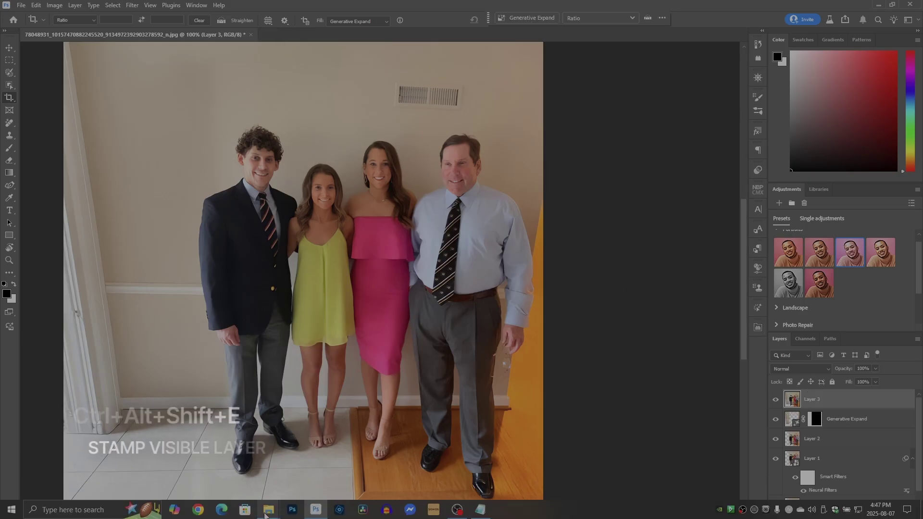
mouse_move(265, 512)
click(216, 469)
drag(354, 134, 788, 342)
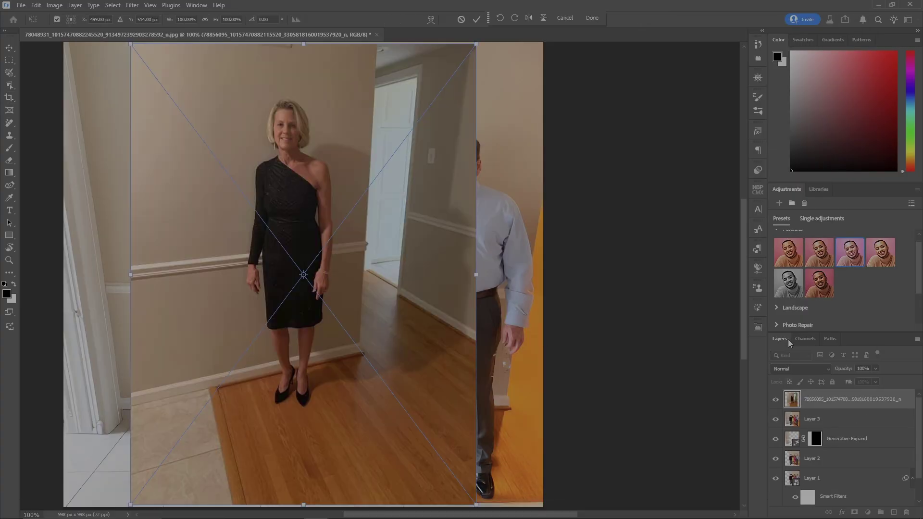
Set the placed photo's opacity to 50% and move it so the woman overlaps the left end of the group.
click(871, 368)
text(50)
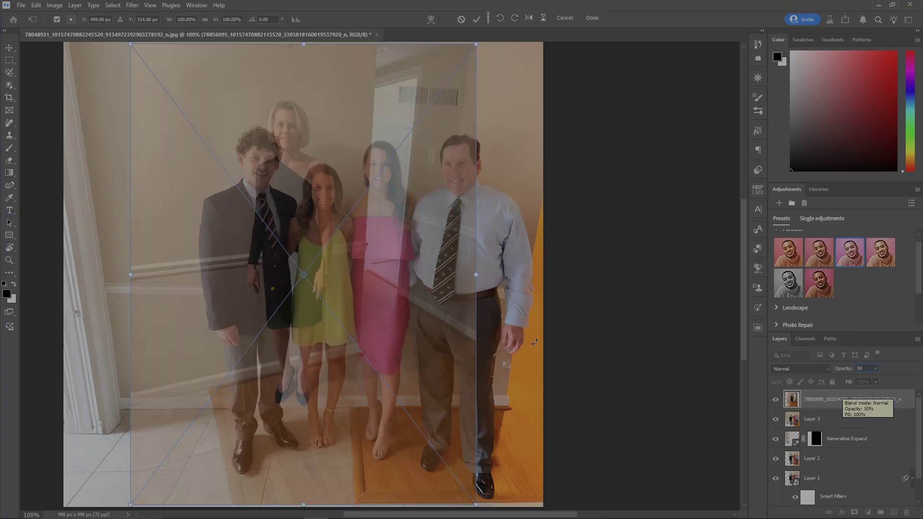
drag(438, 373, 327, 429)
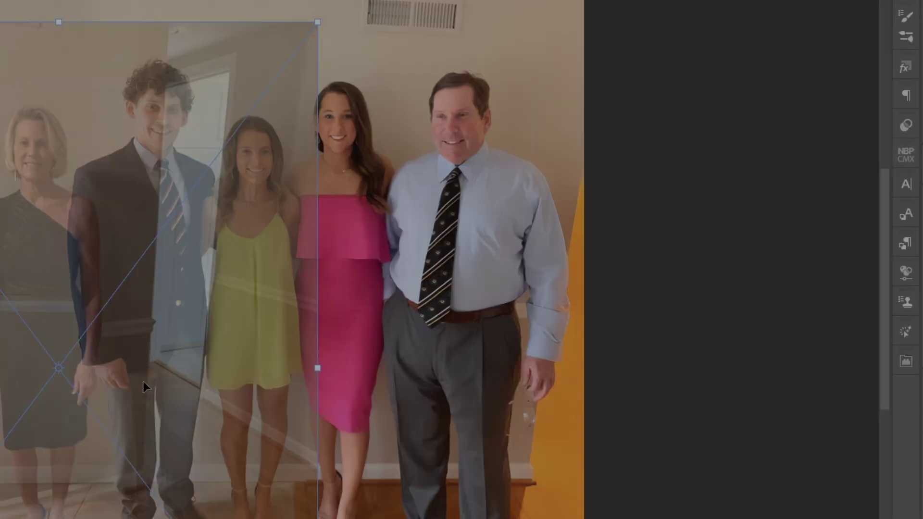
Flip the placed photo horizontally and position the woman just left of the young man in the navy jacket.
right_click(201, 369)
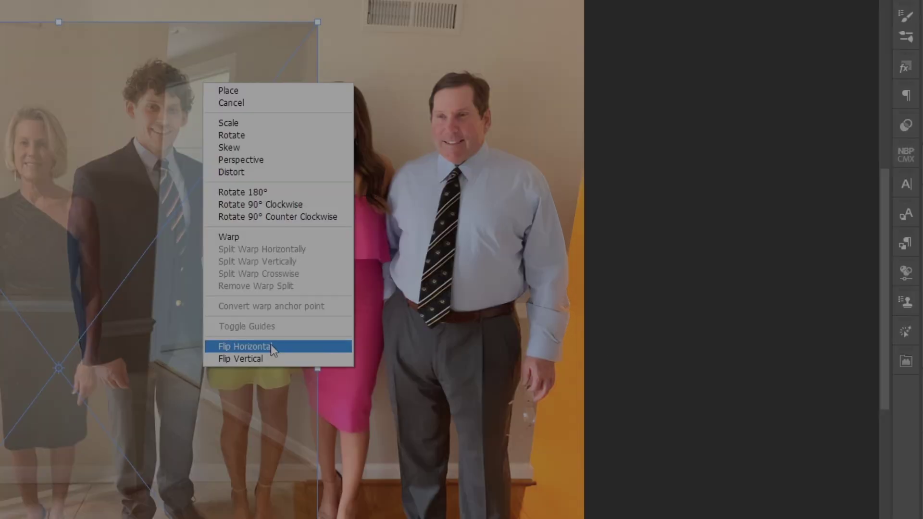
click(269, 346)
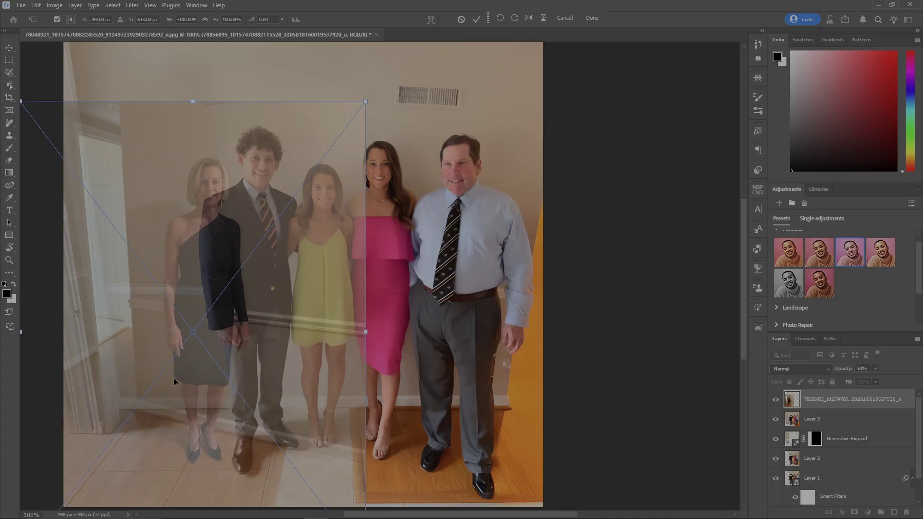
drag(199, 368, 154, 373)
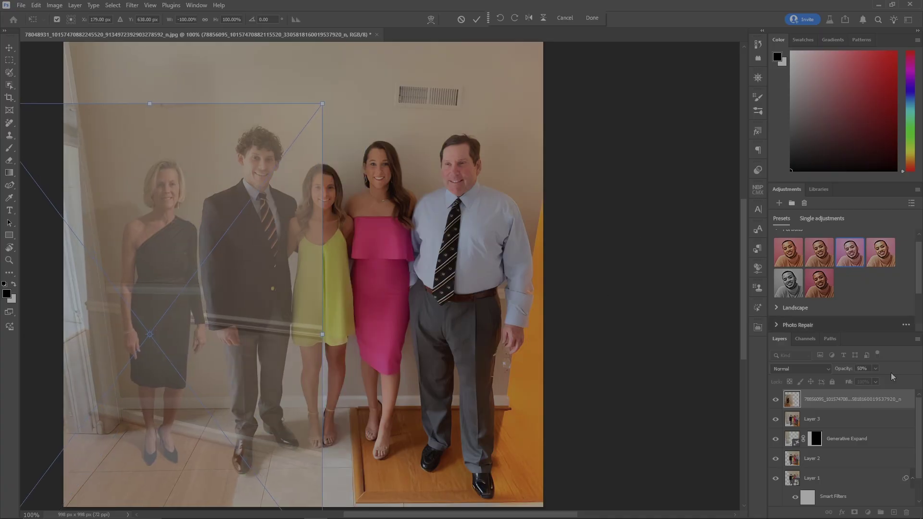
Restore the placed photo's opacity to 100%, commit the placement and mask out the background around the woman.
drag(842, 370, 865, 370)
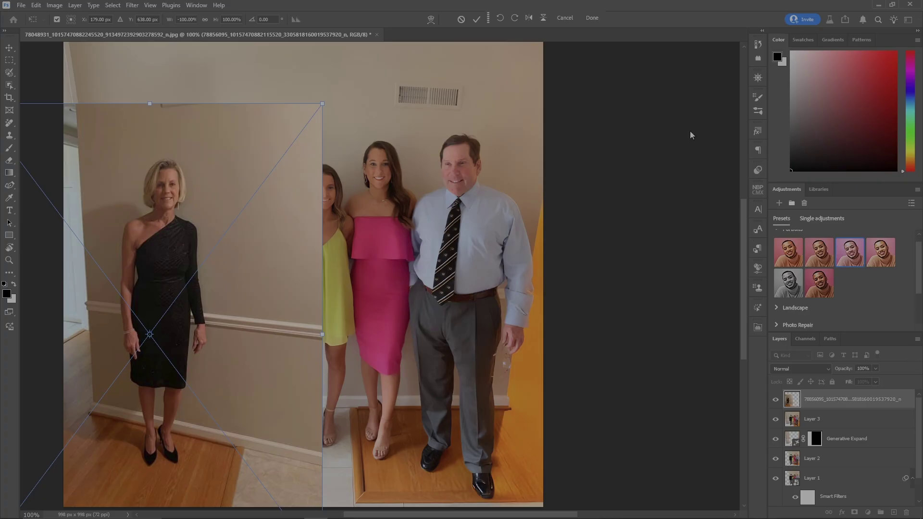
click(591, 19)
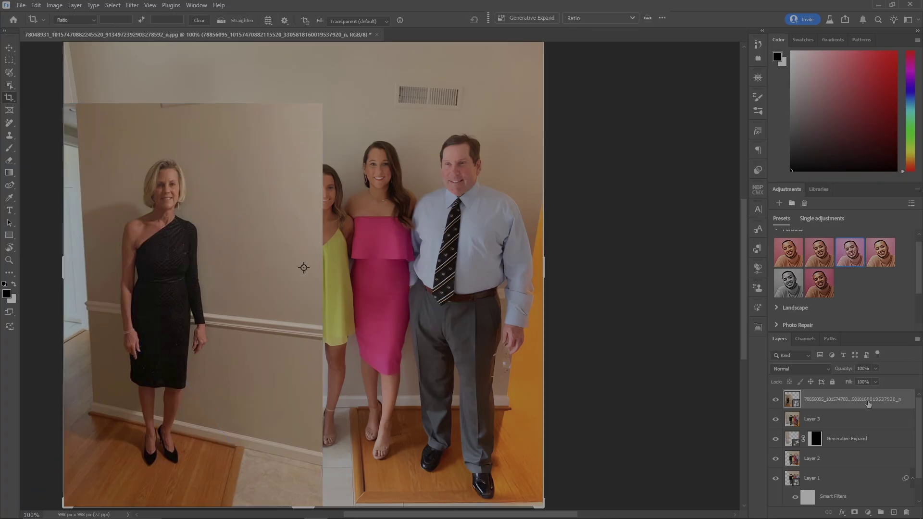
key(b)
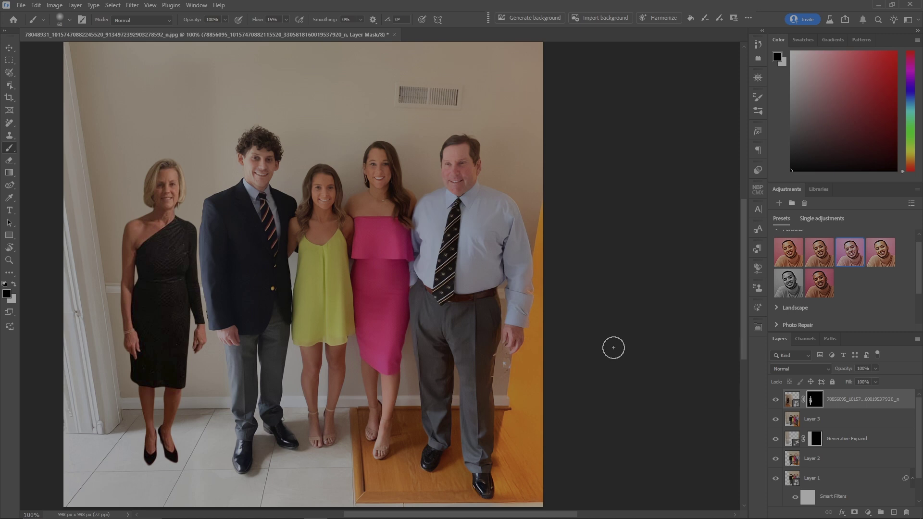
Harmonize the image of the woman's layer with the group photo, compare the variations and choose the third one.
click(792, 400)
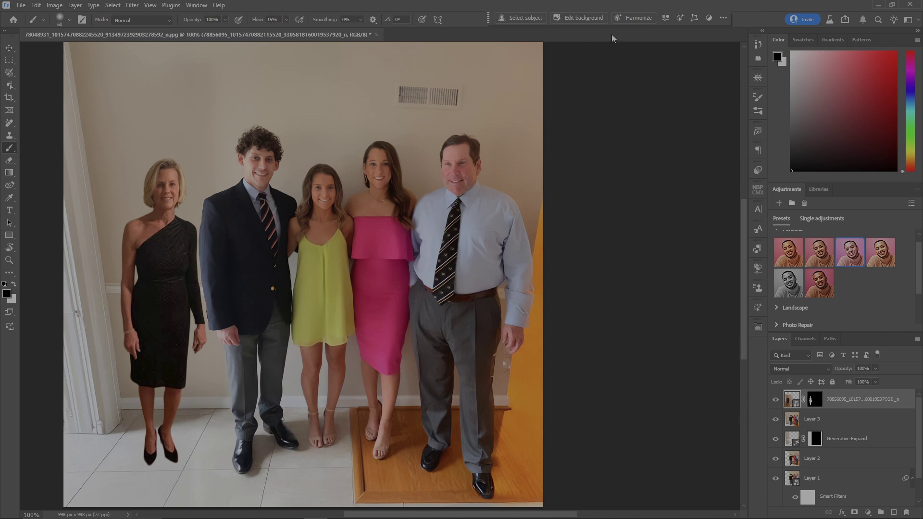
click(630, 20)
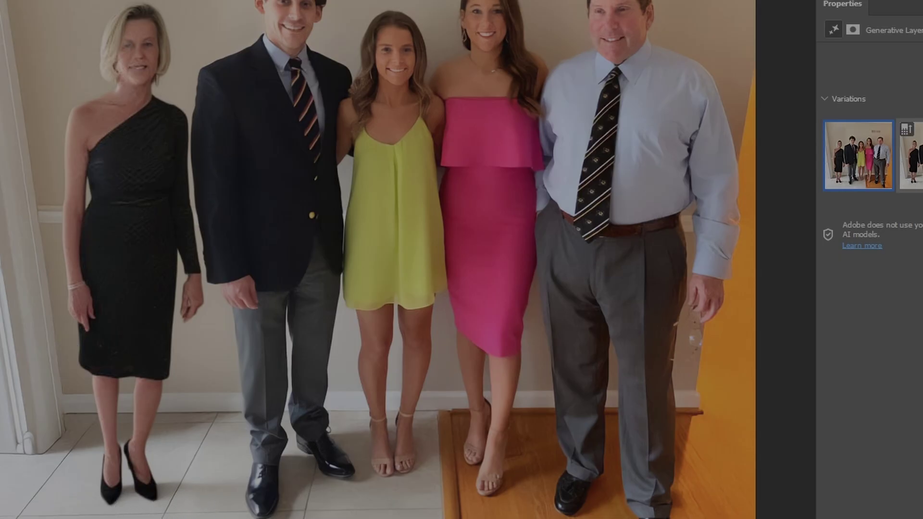
click(910, 155)
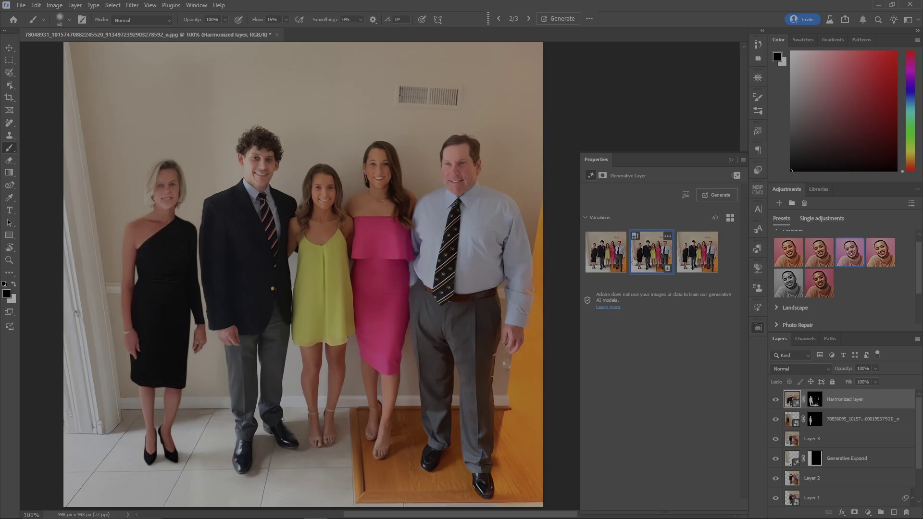
click(697, 252)
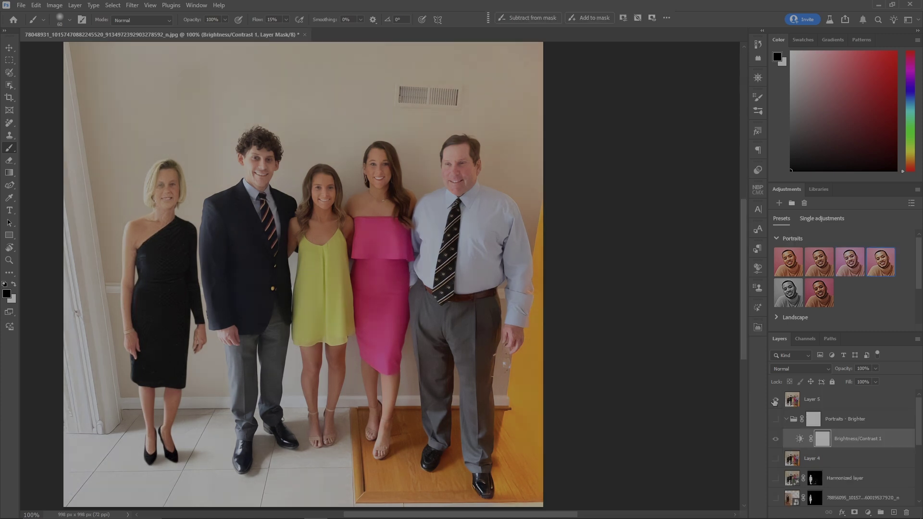
Compare the picture before and after the edits by hiding and showing the top merged layer.
click(775, 400)
click(775, 400)
click(775, 400)
click(775, 400)
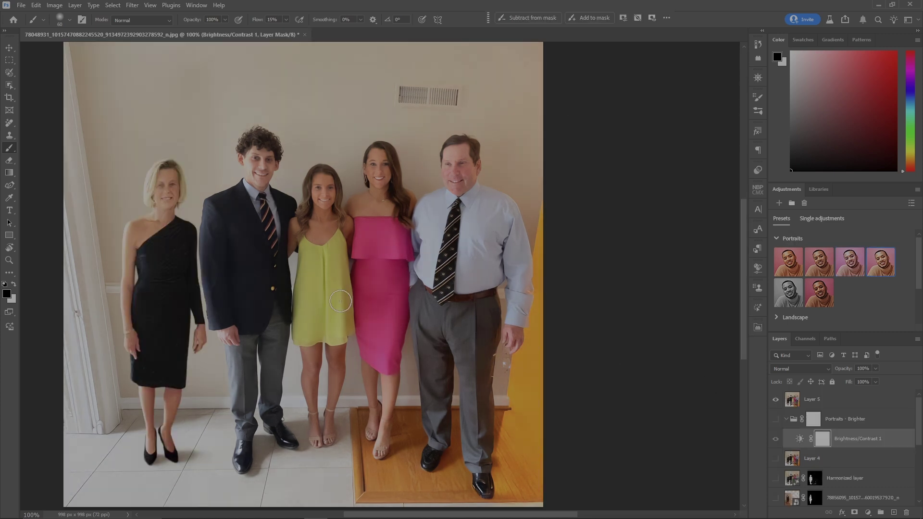